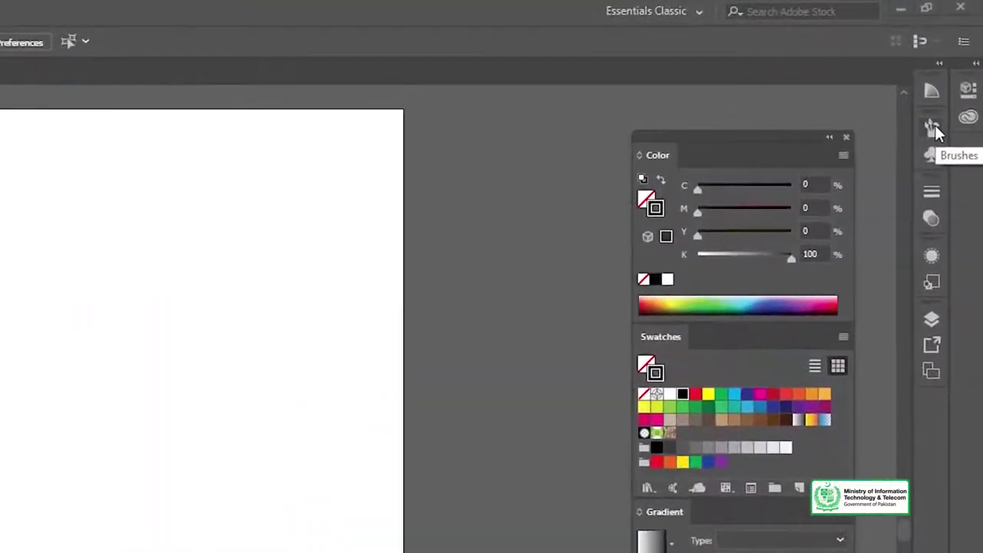
Step: Show the Brushes panel and drag the Color/Swatches/Gradient group off to the left
{"action": "left_click", "coordinate": [932, 127]}
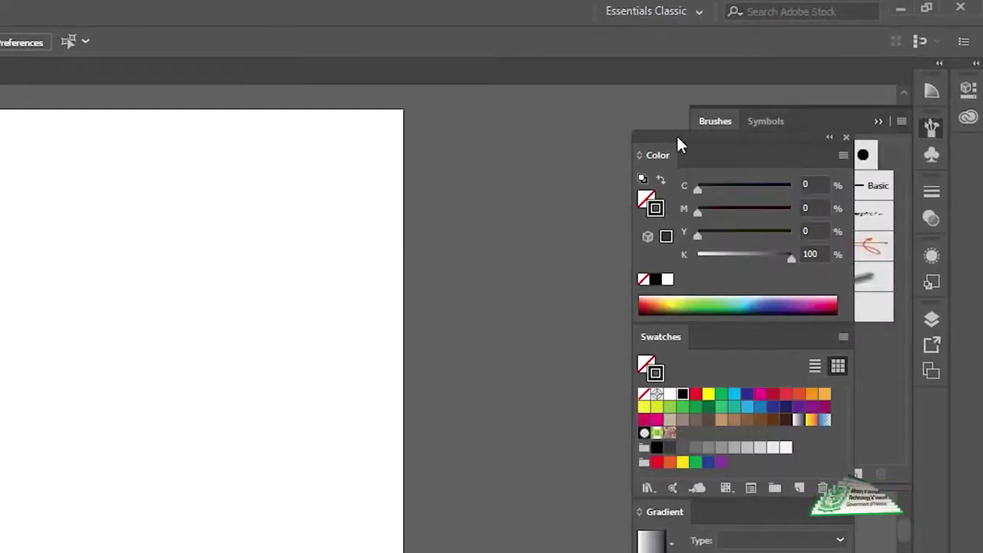
{"action": "left_click_drag", "start_coordinate": [698, 151], "coordinate": [0, 151]}
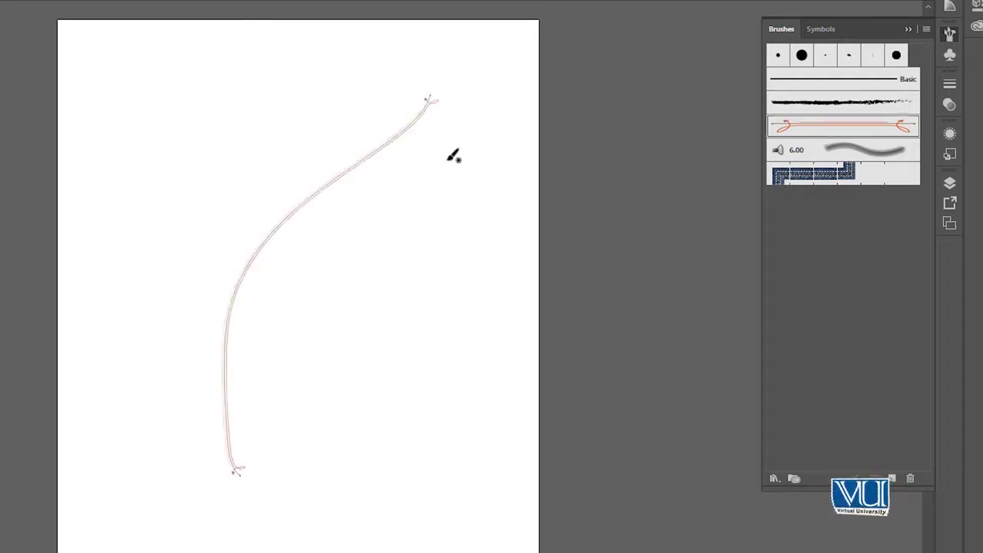
Step: Paint a curve with the charcoal brush at a 3 pt stroke weight
{"action": "left_click", "coordinate": [801, 103]}
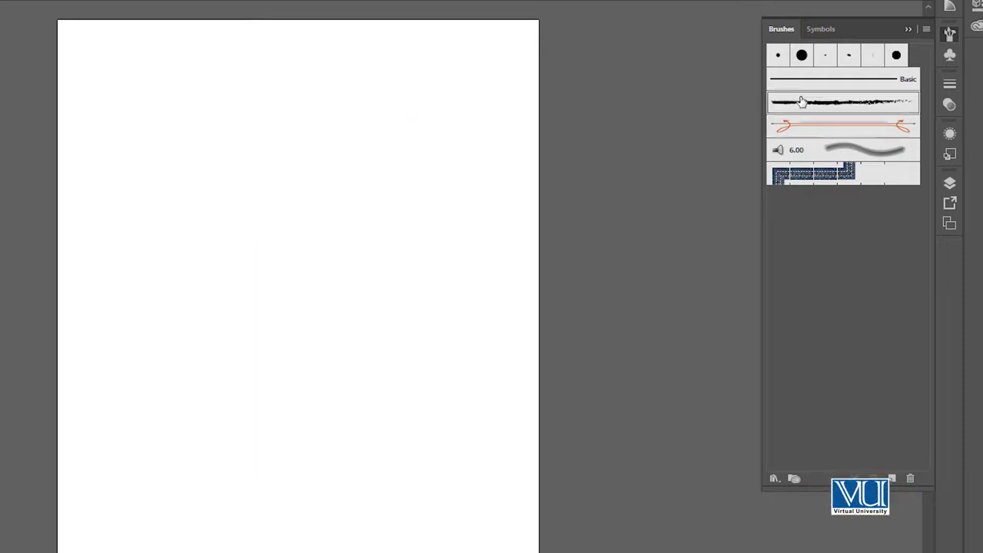
{"action": "left_click_drag", "start_coordinate": [430, 220], "coordinate": [428, 192]}
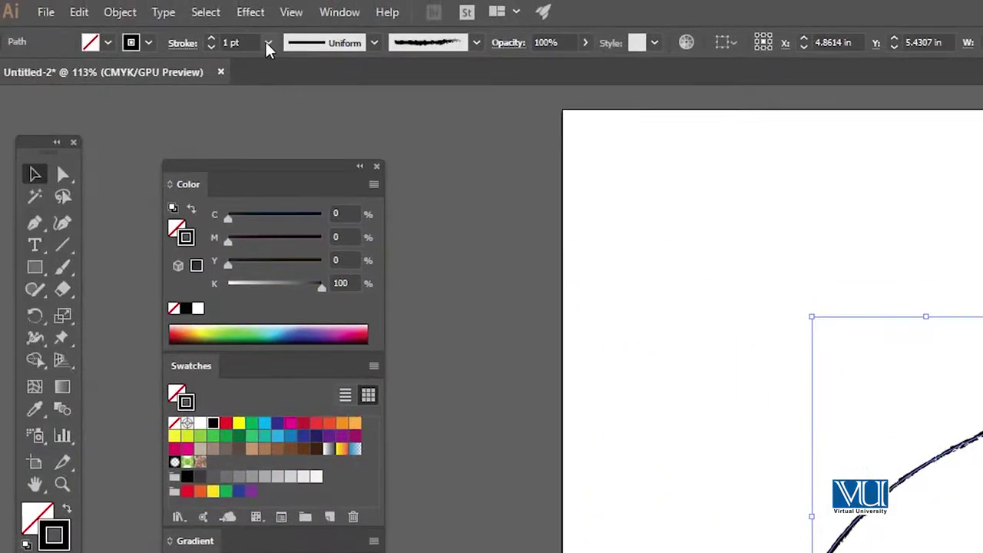
{"action": "left_click", "coordinate": [268, 48]}
{"action": "left_click", "coordinate": [279, 162]}
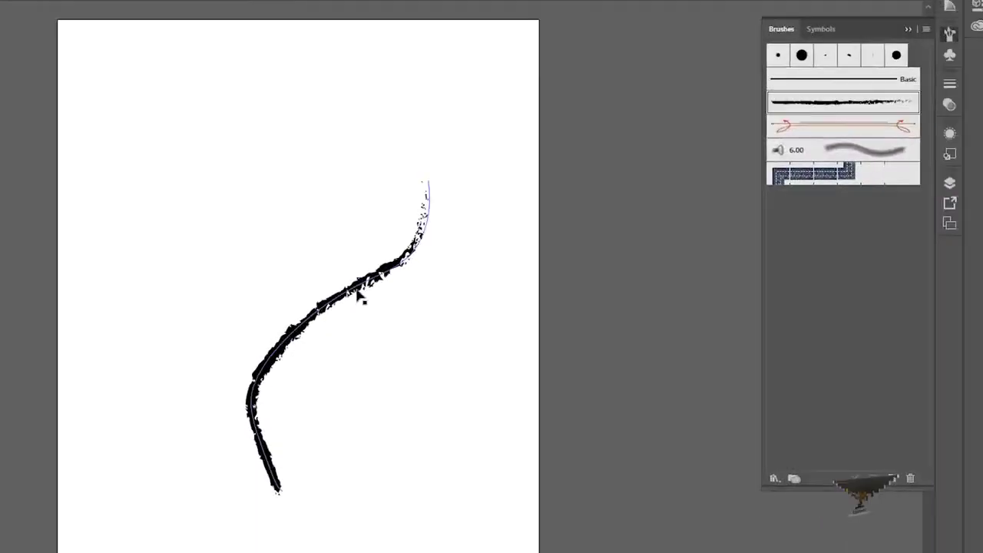
{"action": "left_click", "coordinate": [363, 300]}
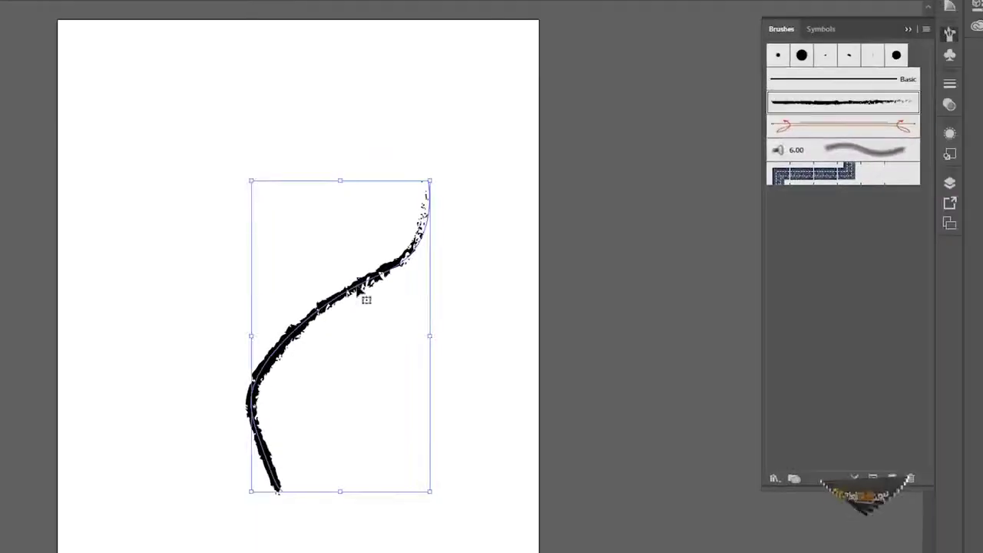
{"action": "left_click", "coordinate": [351, 145]}
{"action": "left_click", "coordinate": [371, 278]}
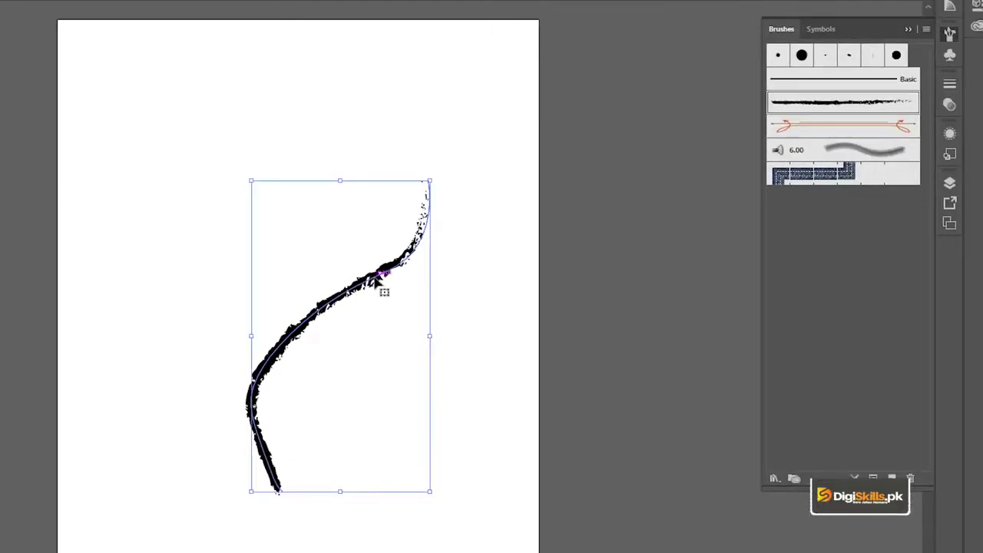
{"action": "left_click", "coordinate": [437, 192]}
{"action": "left_click", "coordinate": [427, 209]}
Step: Switch the curve to the red arrow art brush, trying 8, 6 and 4 pt weights
{"action": "left_click", "coordinate": [785, 81]}
{"action": "left_click", "coordinate": [796, 103]}
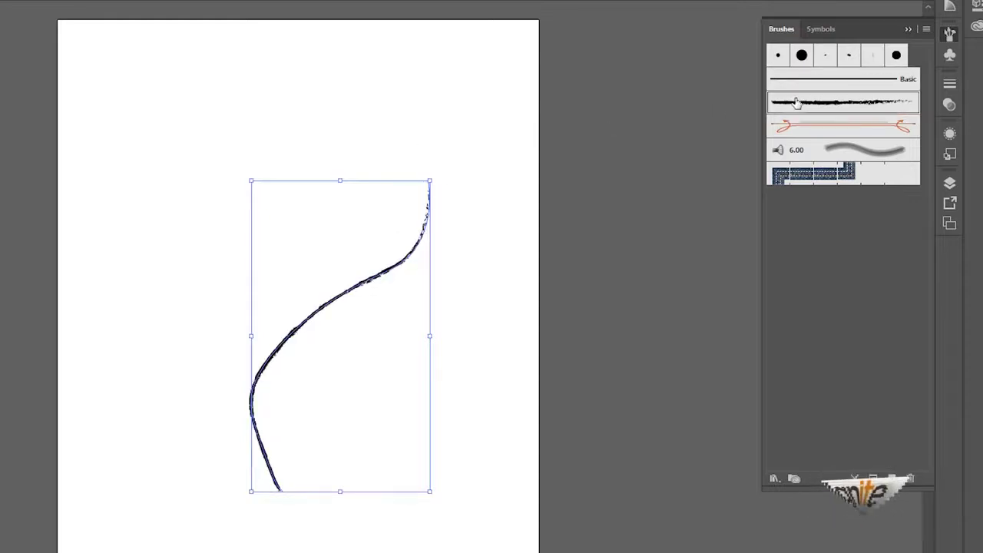
{"action": "left_click", "coordinate": [799, 126]}
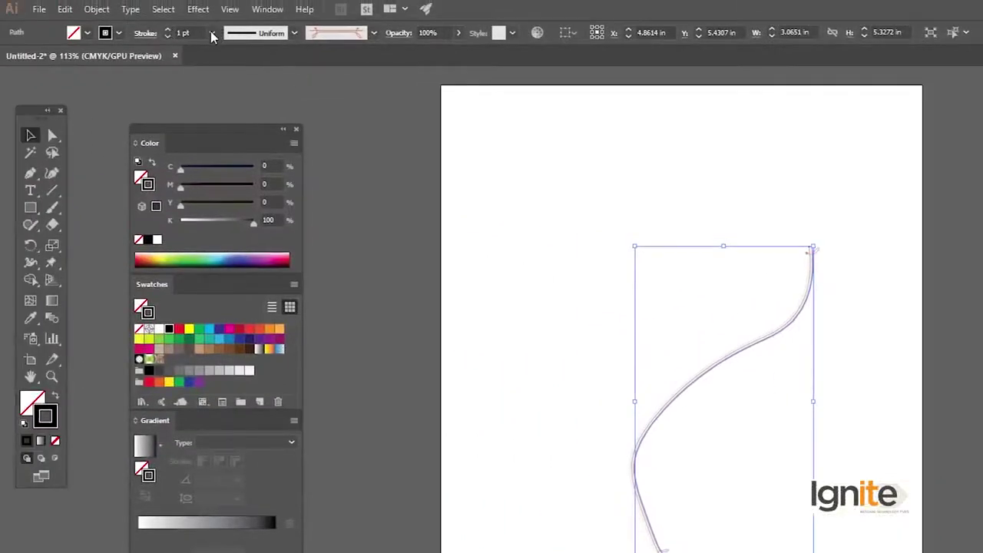
{"action": "left_click", "coordinate": [211, 33]}
{"action": "left_click", "coordinate": [231, 206]}
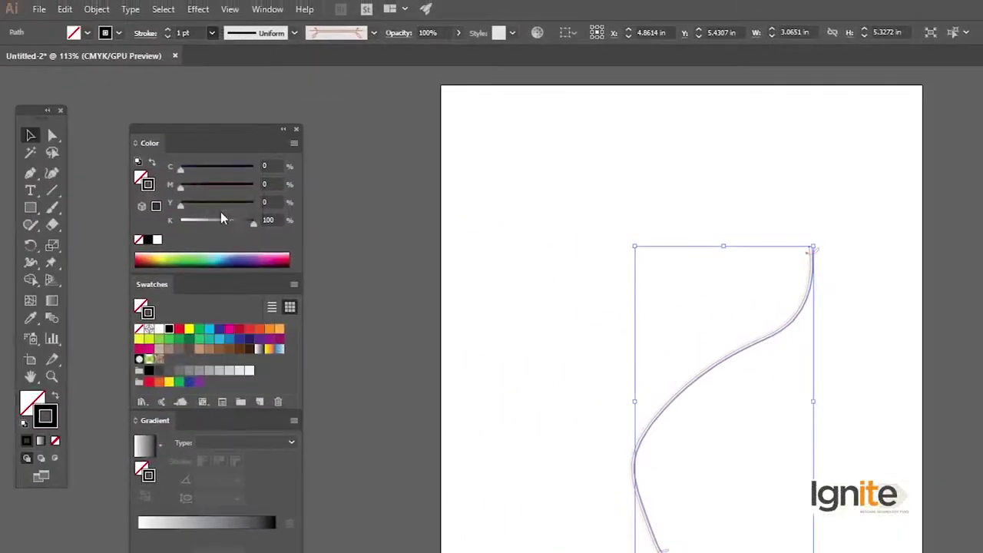
{"action": "left_click", "coordinate": [211, 33]}
{"action": "left_click", "coordinate": [234, 174]}
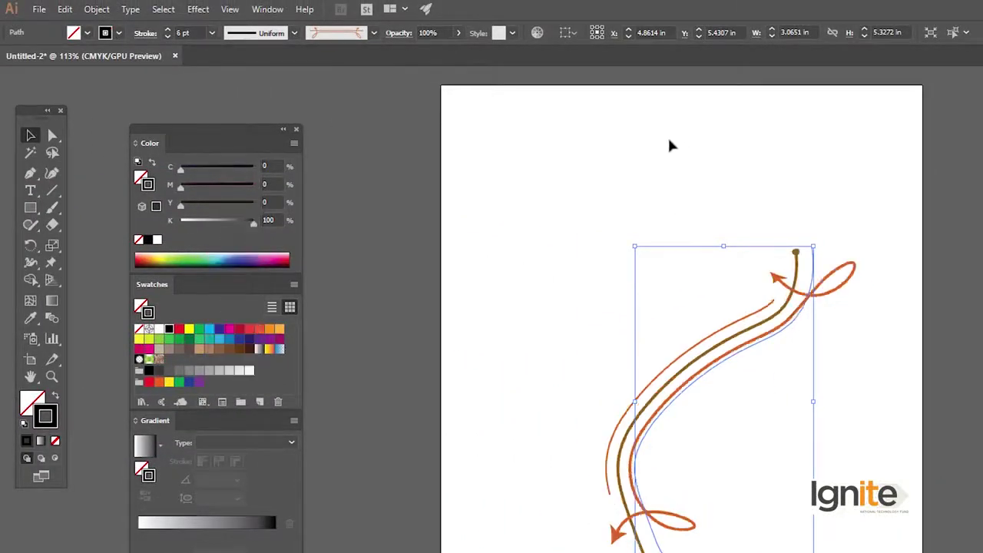
{"action": "left_click", "coordinate": [211, 33]}
{"action": "left_click", "coordinate": [231, 146]}
Step: Delete the curve and draw a square with the Rectangle tool
{"action": "left_click", "coordinate": [817, 521]}
{"action": "key", "text": "ctrl+a"}
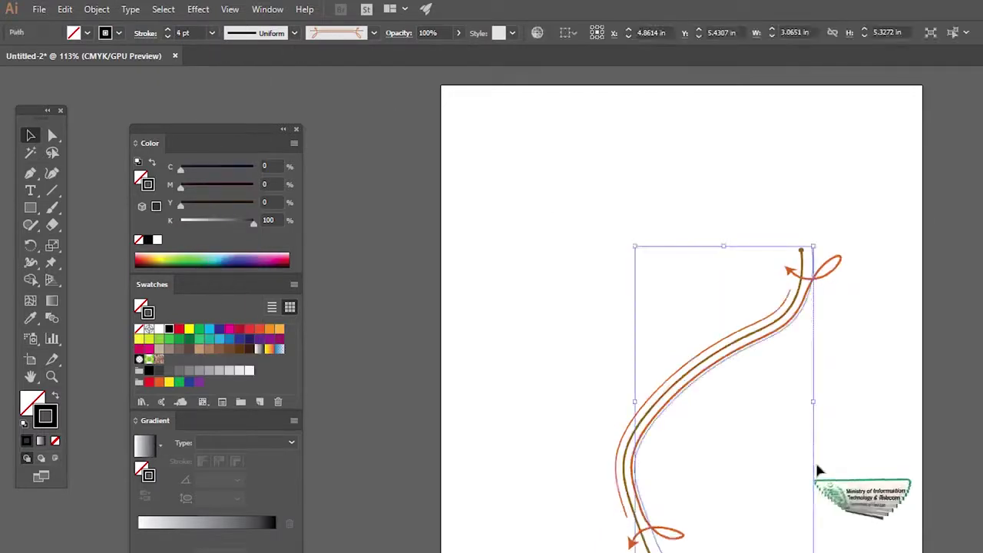
{"action": "key", "text": "Delete"}
{"action": "key", "text": "m"}
{"action": "left_click_drag", "start_coordinate": [610, 287], "coordinate": [706, 361]}
Step: Nudge the square right and down and give it a 3 pt charcoal brush outline
{"action": "key", "text": "v"}
{"action": "left_click", "coordinate": [665, 203]}
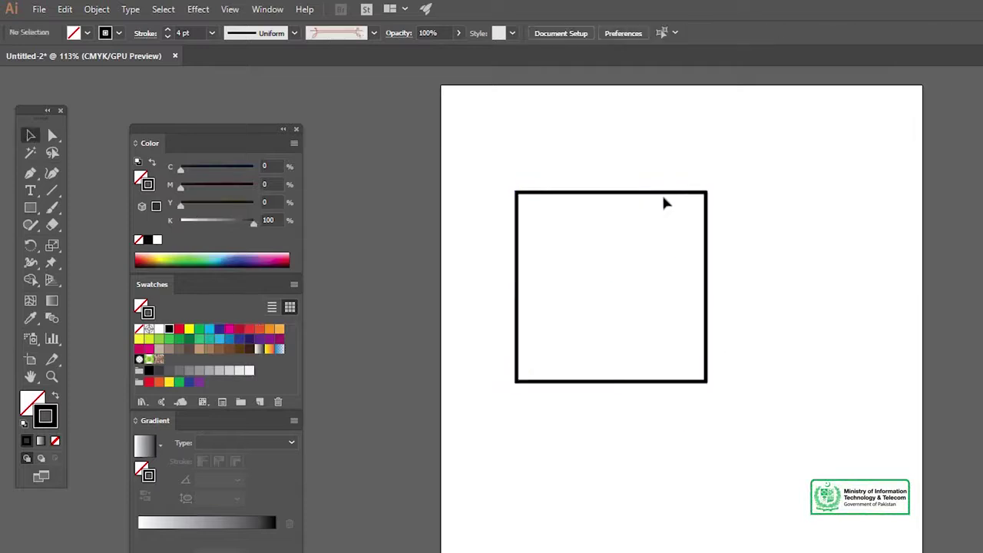
{"action": "left_click_drag", "start_coordinate": [665, 193], "coordinate": [716, 219]}
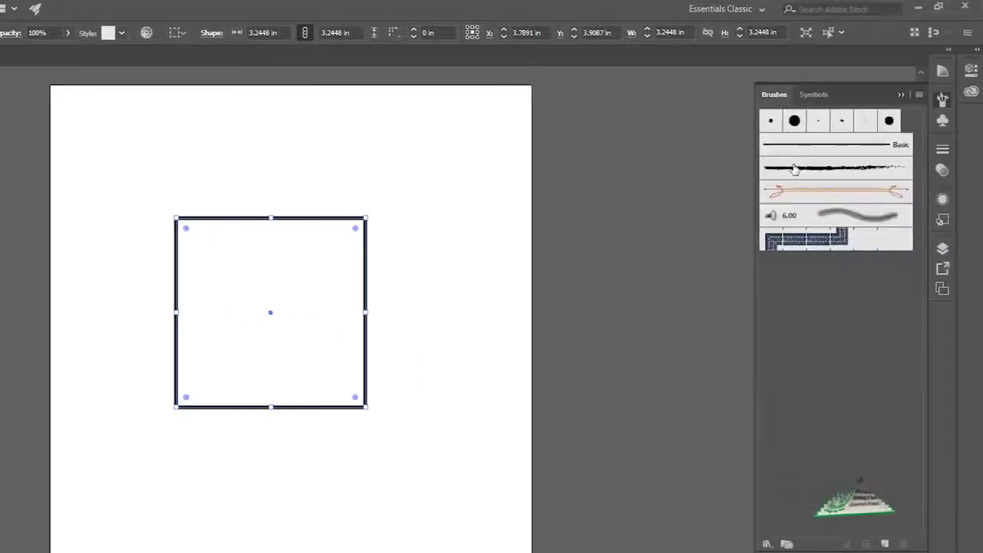
{"action": "left_click", "coordinate": [779, 168]}
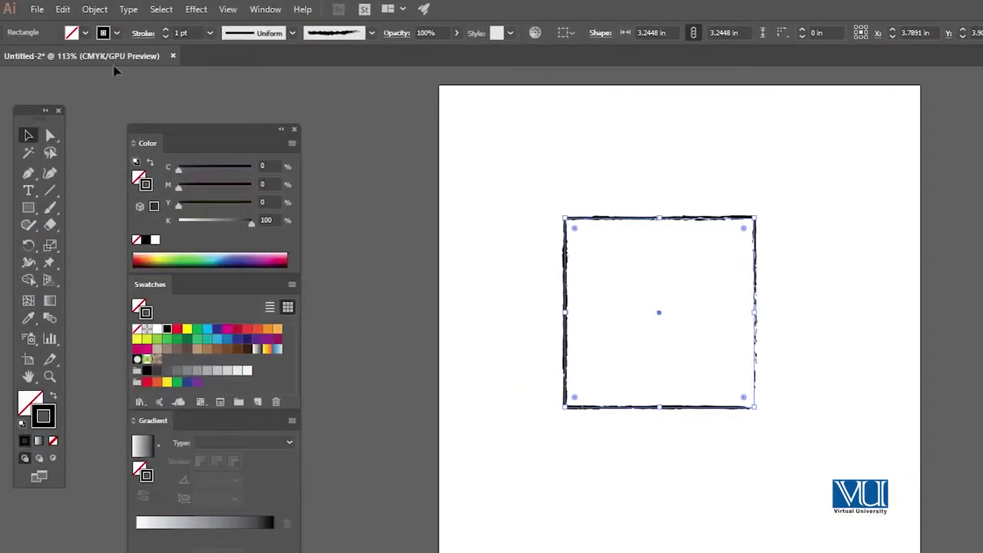
{"action": "left_click", "coordinate": [209, 33]}
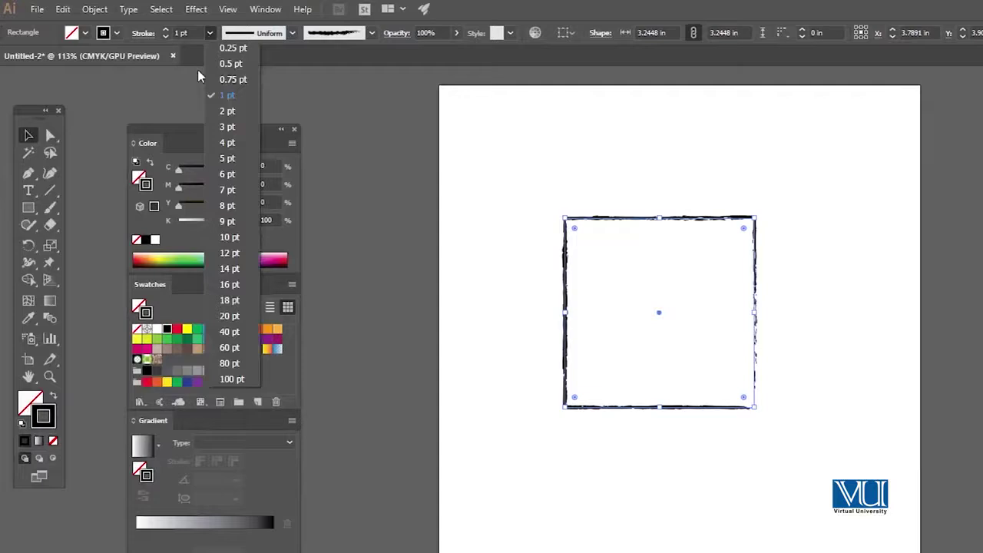
{"action": "left_click", "coordinate": [216, 125]}
{"action": "left_click", "coordinate": [588, 228]}
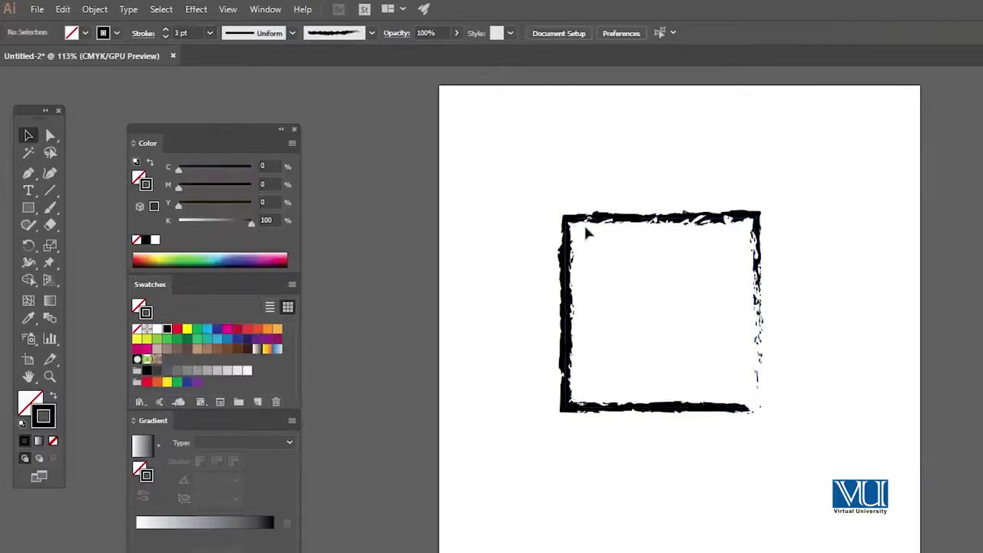
{"action": "left_click_drag", "start_coordinate": [591, 157], "coordinate": [691, 418]}
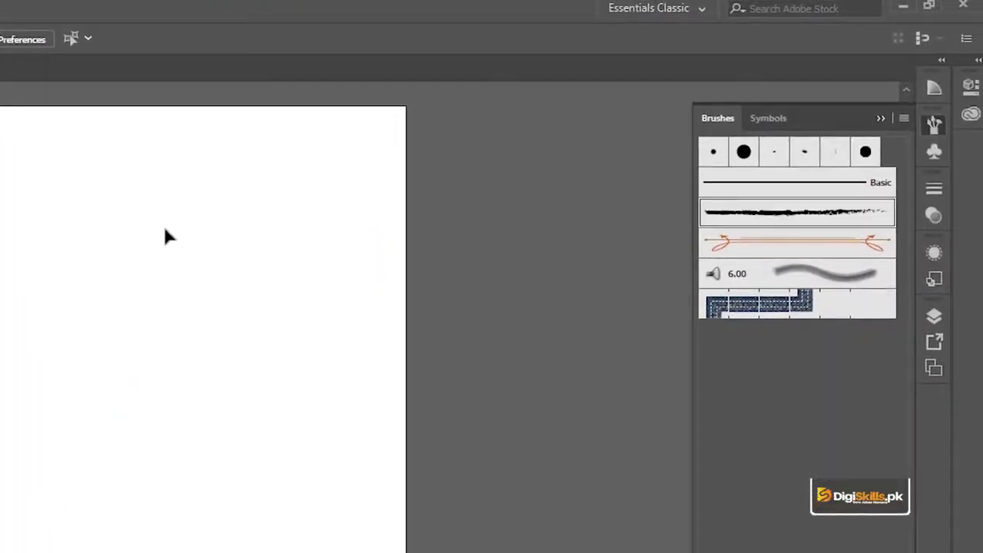
Step: Open the Arrows_Special brush library, move and enlarge it, and pick an arrow brush
{"action": "left_click", "coordinate": [910, 121]}
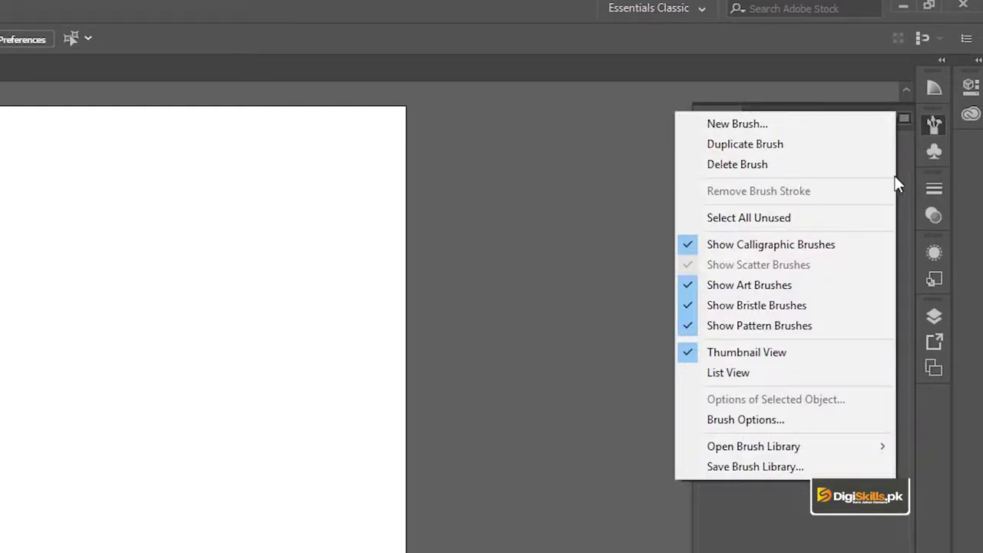
{"action": "mouse_move", "coordinate": [784, 346]}
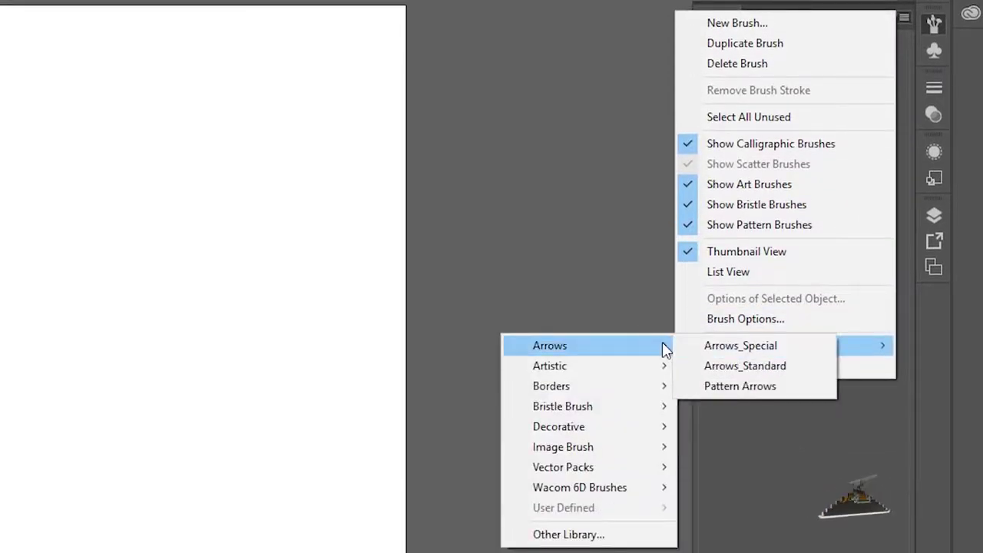
{"action": "mouse_move", "coordinate": [549, 345]}
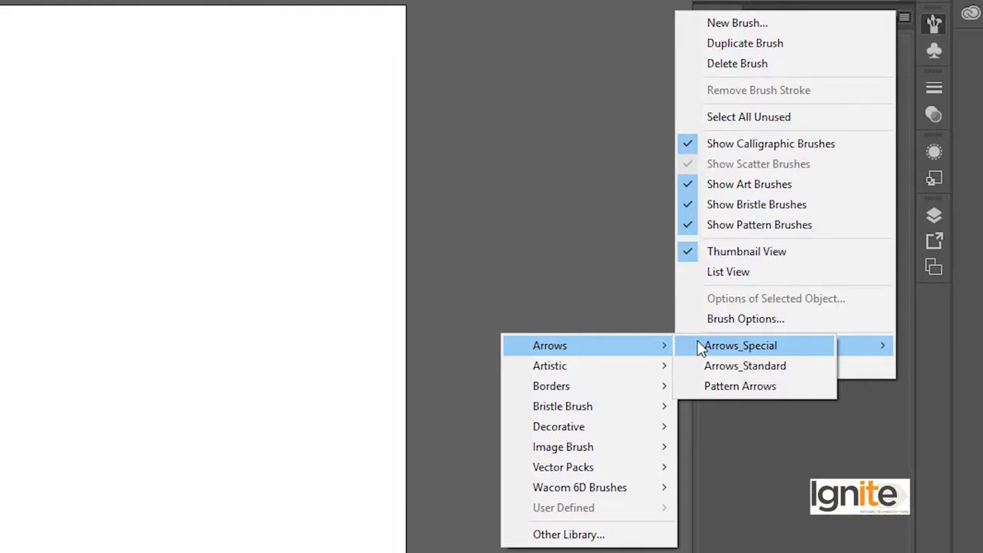
{"action": "left_click", "coordinate": [699, 347]}
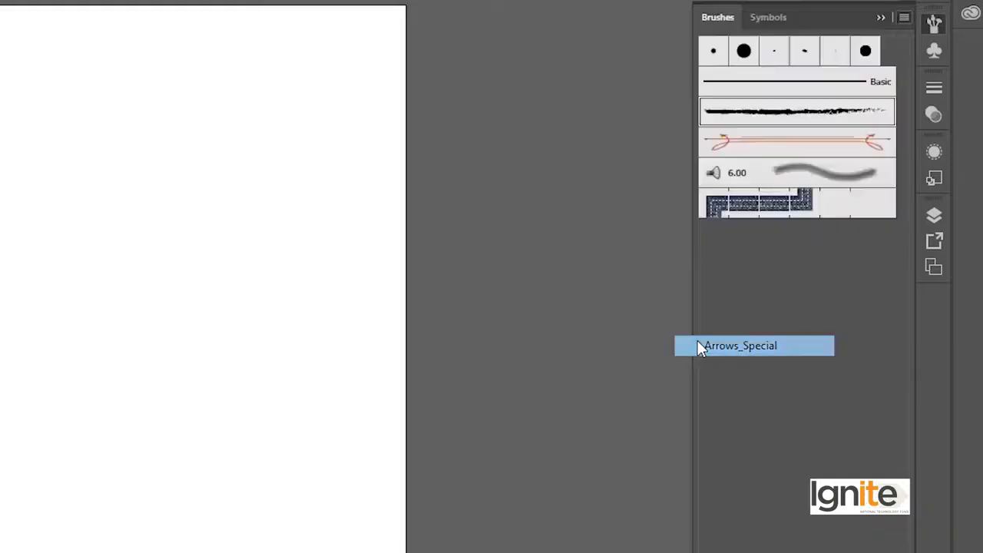
{"action": "mouse_move", "coordinate": [135, 364]}
{"action": "left_mouse_down"}
{"action": "mouse_move", "coordinate": [481, 205]}
{"action": "mouse_move", "coordinate": [582, 128]}
{"action": "left_mouse_up"}
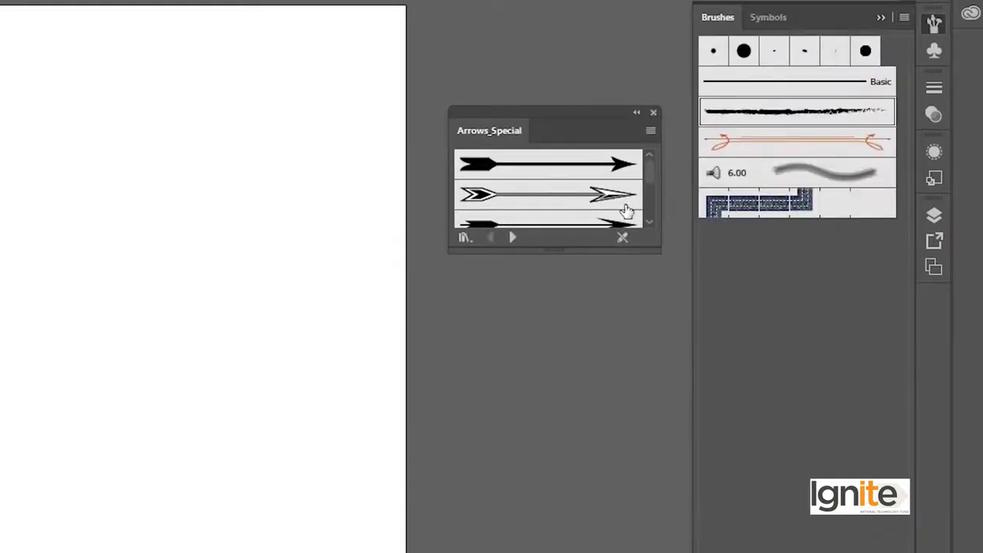
{"action": "left_click_drag", "start_coordinate": [656, 251], "coordinate": [654, 466]}
{"action": "left_click", "coordinate": [558, 258]}
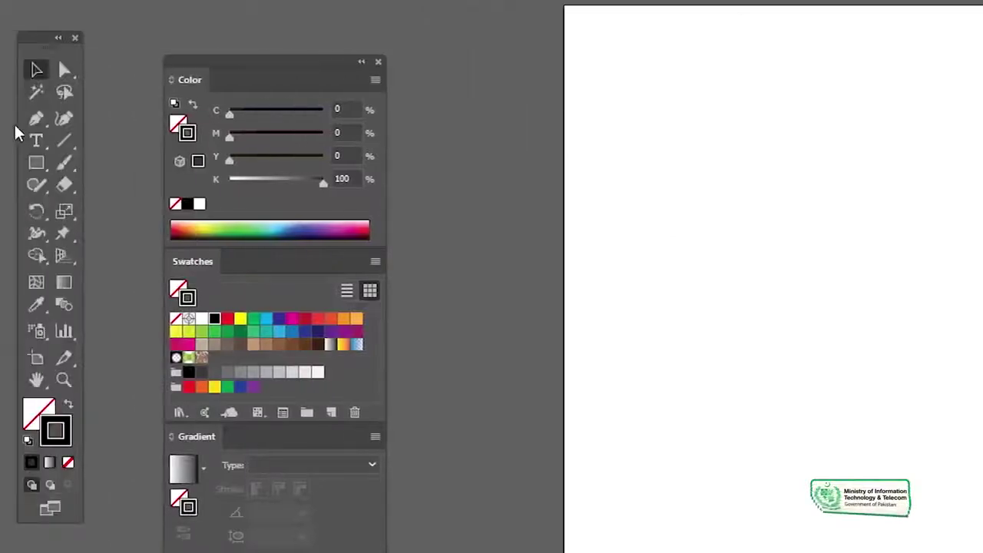
{"action": "left_click", "coordinate": [36, 162]}
Step: Draw a 1.33 in square, try several Arrows_Special brushes on it, then delete it
{"action": "left_click_drag", "start_coordinate": [853, 256], "coordinate": [884, 318]}
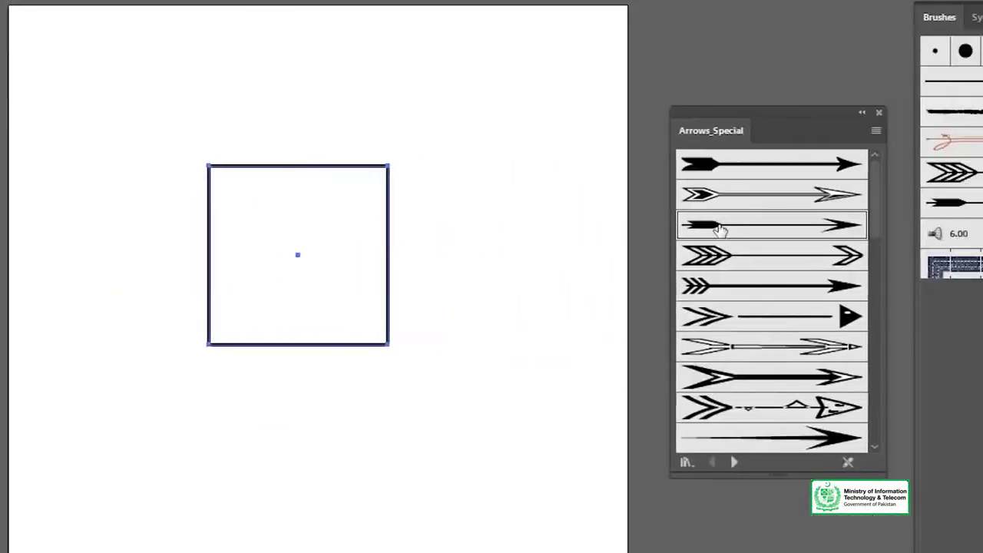
{"action": "left_click", "coordinate": [717, 226]}
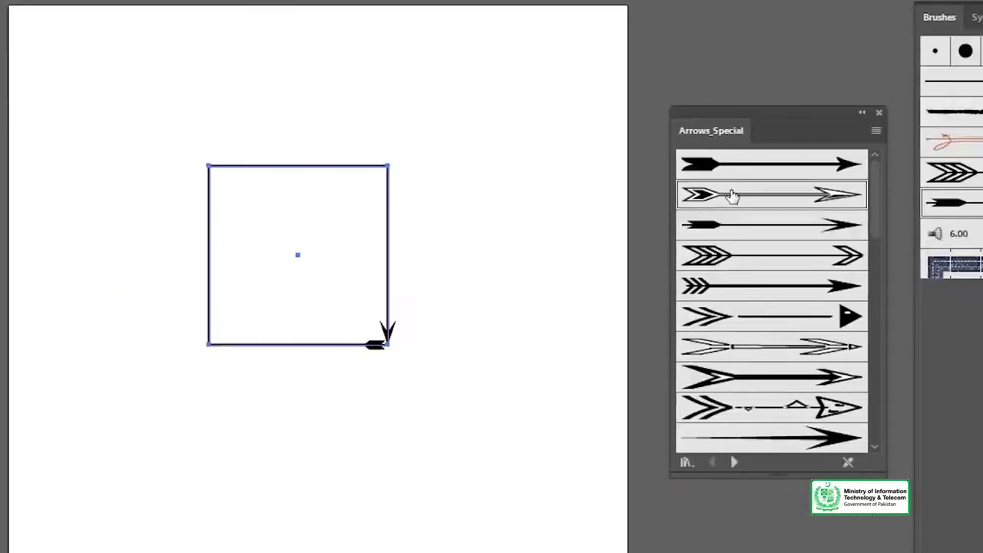
{"action": "left_click", "coordinate": [734, 171]}
{"action": "left_click", "coordinate": [737, 286]}
{"action": "left_click", "coordinate": [730, 376]}
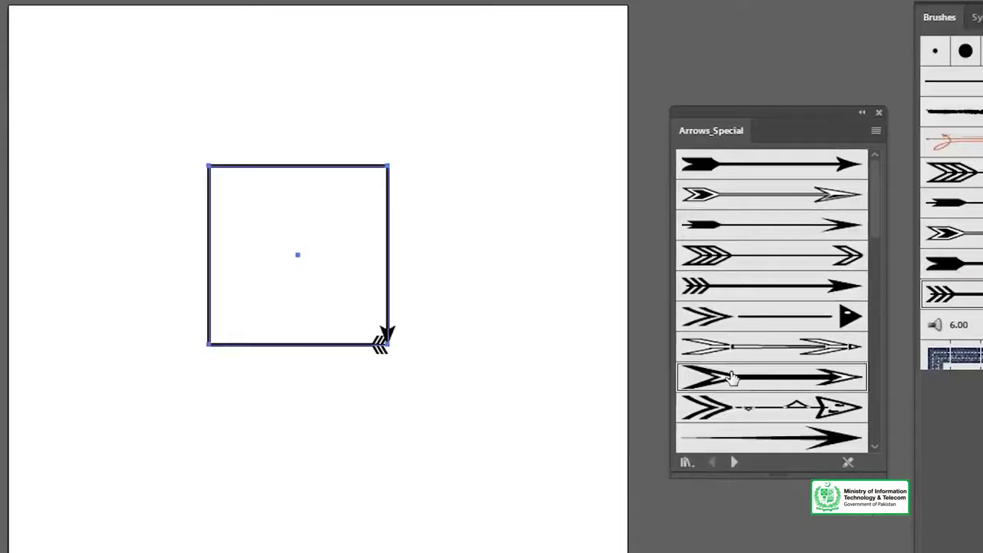
{"action": "key", "text": "c"}
{"action": "left_click", "coordinate": [466, 136]}
{"action": "left_click", "coordinate": [501, 428]}
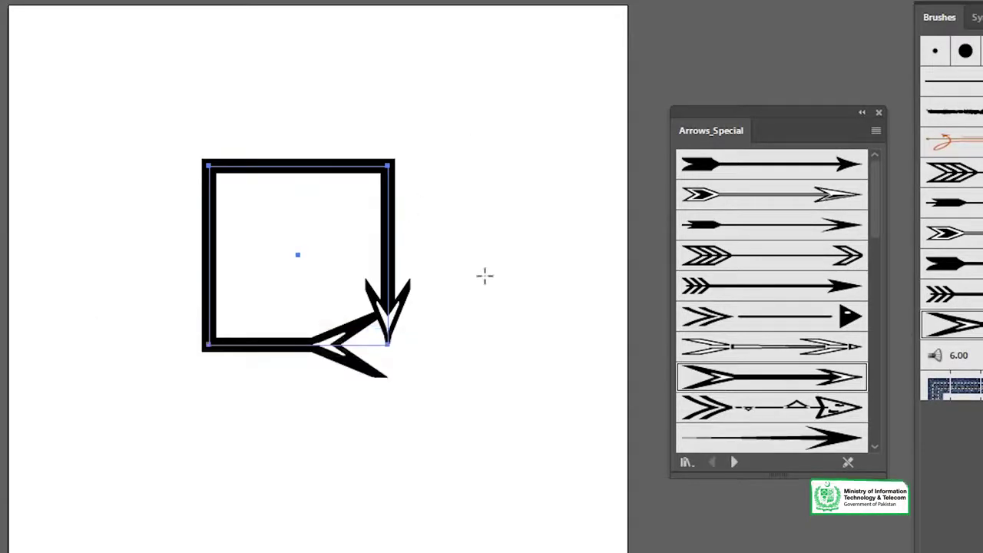
{"action": "left_click", "coordinate": [481, 244]}
{"action": "left_click", "coordinate": [395, 278]}
{"action": "key", "text": "Delete"}
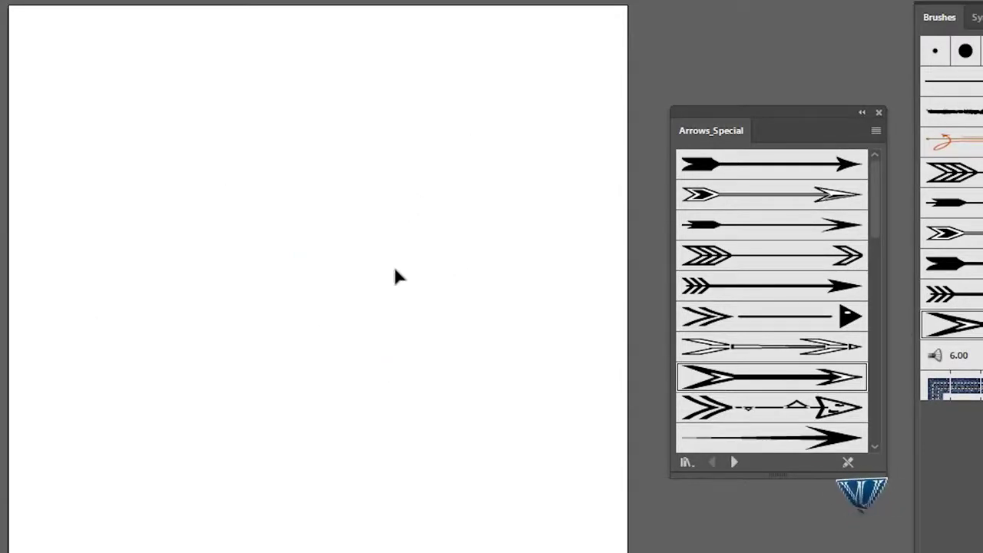
Step: Paint a curve from lower left to upper right with the dashed triangle-head arrow brush
{"action": "key", "text": "b"}
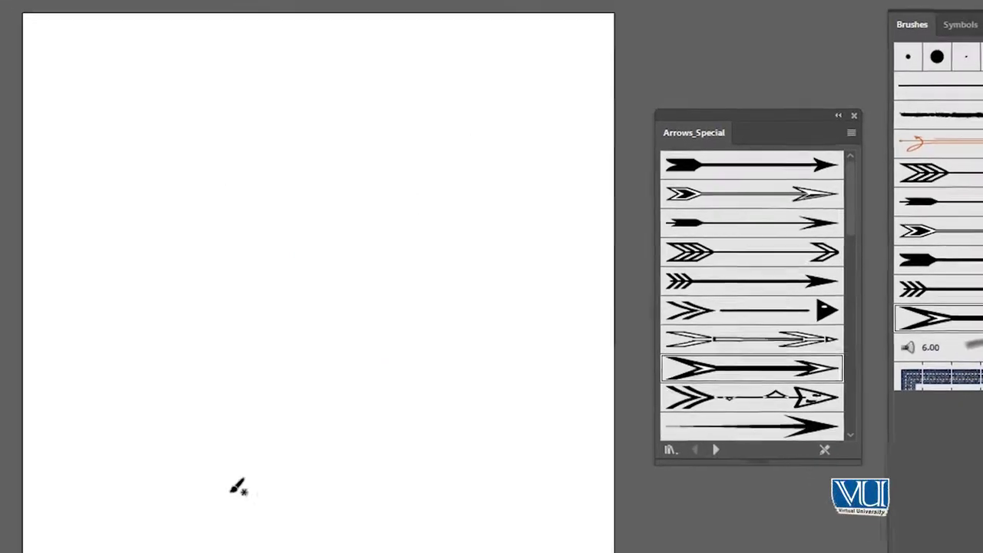
{"action": "left_click_drag", "start_coordinate": [182, 545], "coordinate": [487, 201]}
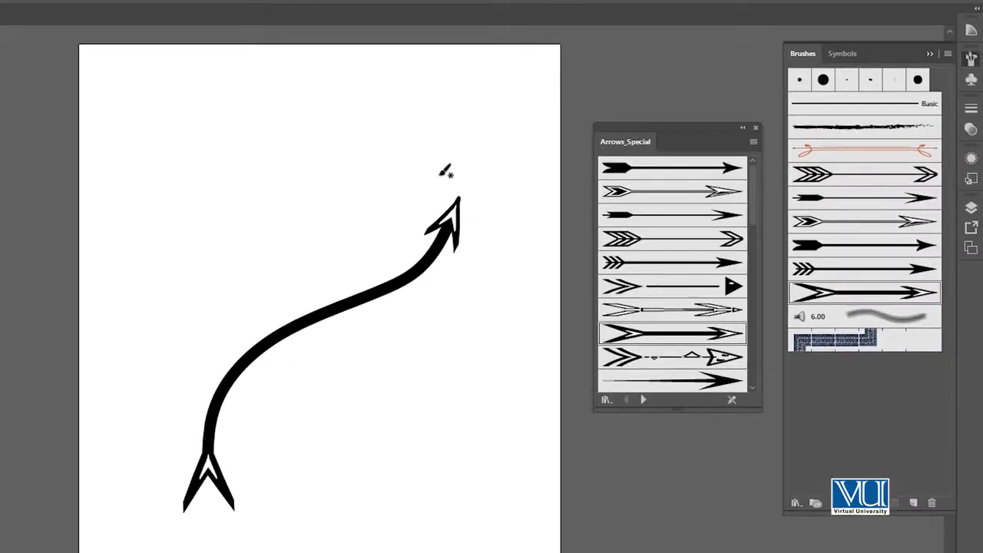
{"action": "left_click", "coordinate": [647, 258]}
{"action": "left_click", "coordinate": [652, 212]}
{"action": "left_click", "coordinate": [653, 192]}
{"action": "left_click", "coordinate": [653, 168]}
{"action": "left_click", "coordinate": [691, 286]}
{"action": "left_click", "coordinate": [676, 356]}
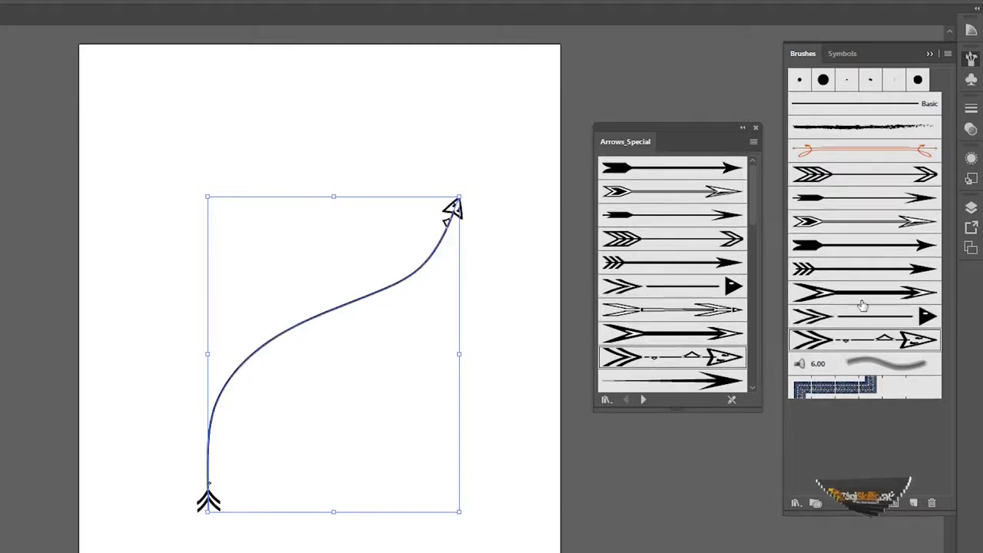
{"action": "left_click", "coordinate": [947, 54]}
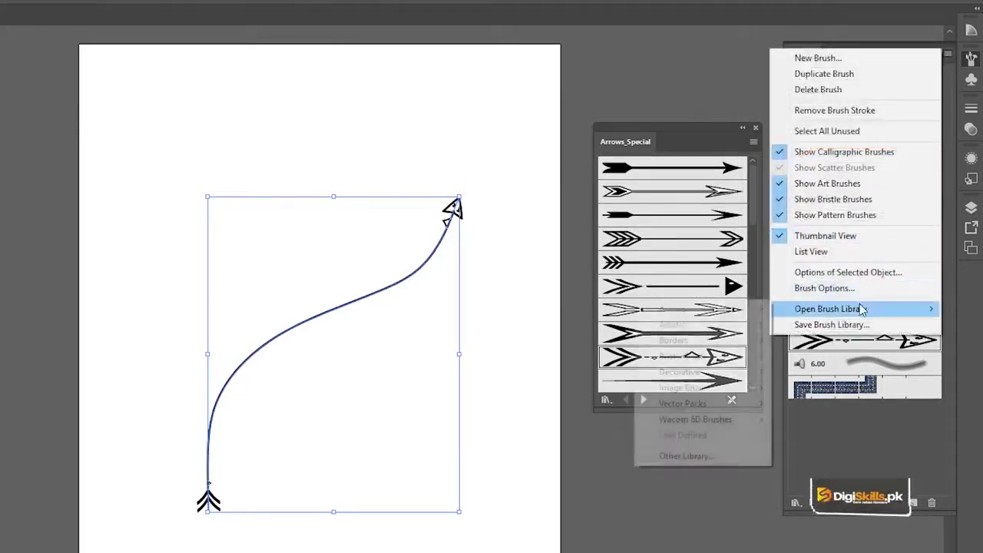
{"action": "mouse_move", "coordinate": [852, 308]}
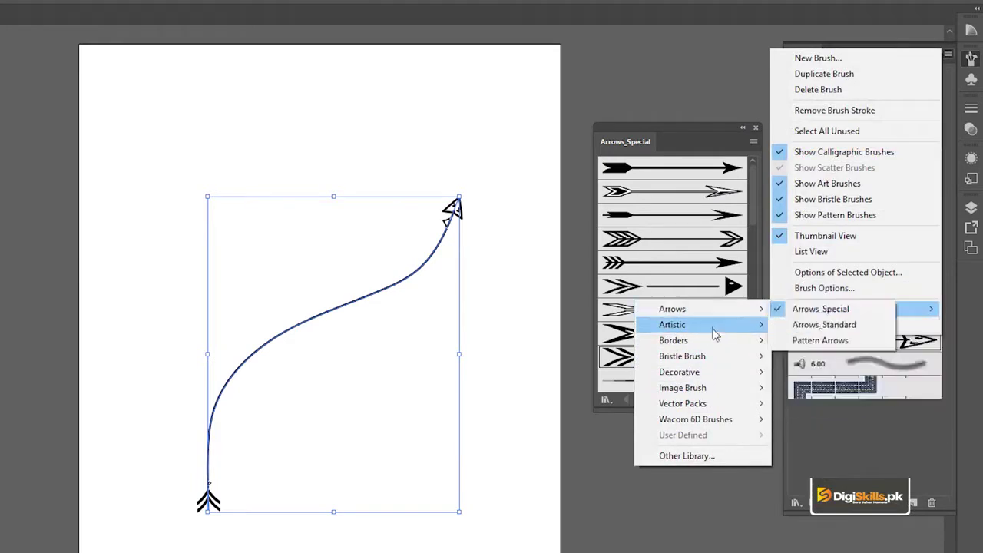
{"action": "mouse_move", "coordinate": [679, 372]}
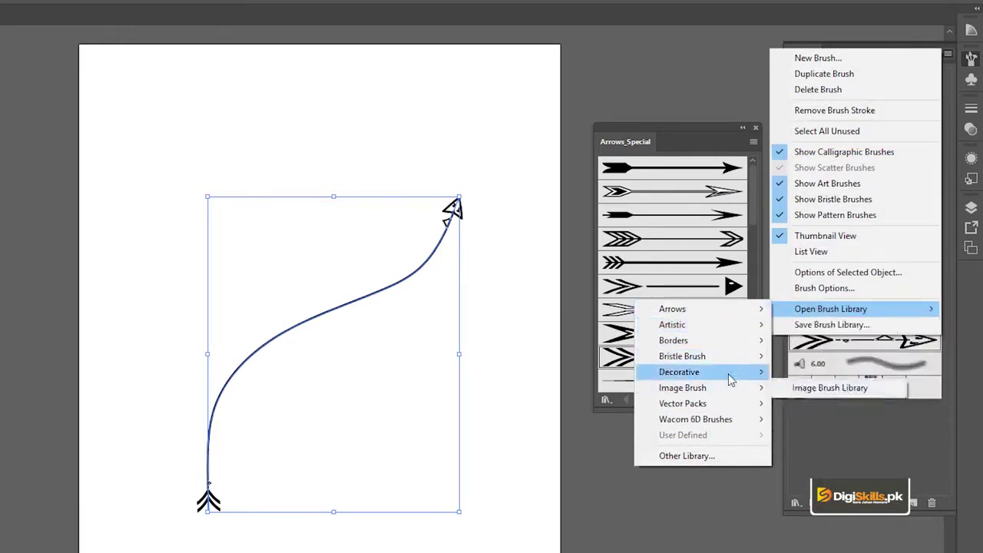
{"action": "mouse_move", "coordinate": [672, 325]}
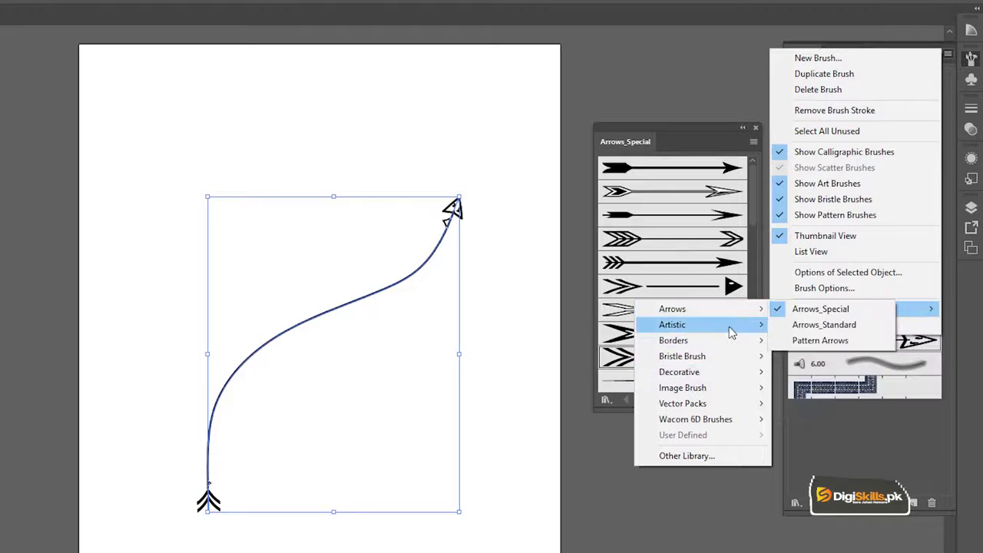
Step: Open Artistic_Calligraphic and try its oval and slanted brushes on the curve
{"action": "left_click", "coordinate": [801, 326]}
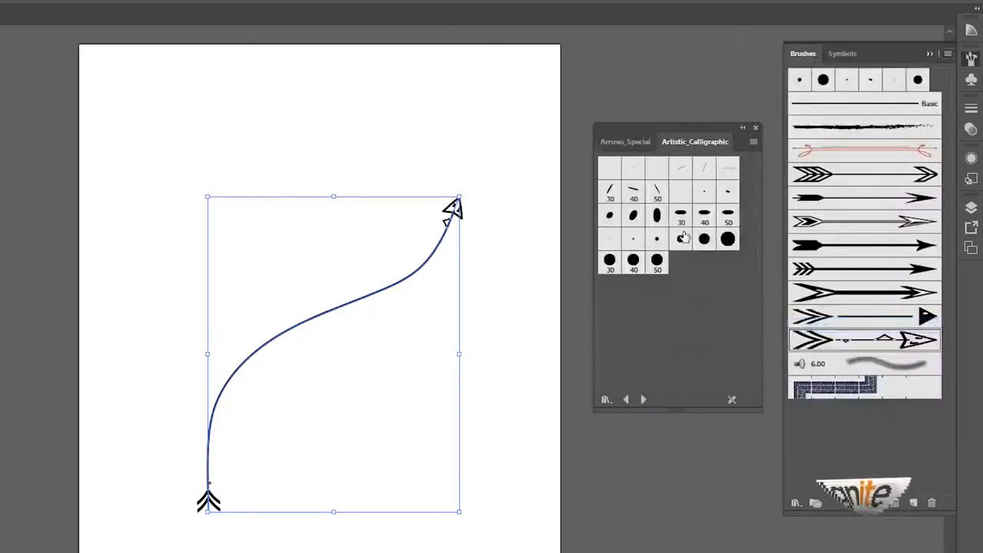
{"action": "left_click", "coordinate": [680, 215]}
{"action": "left_click", "coordinate": [656, 192]}
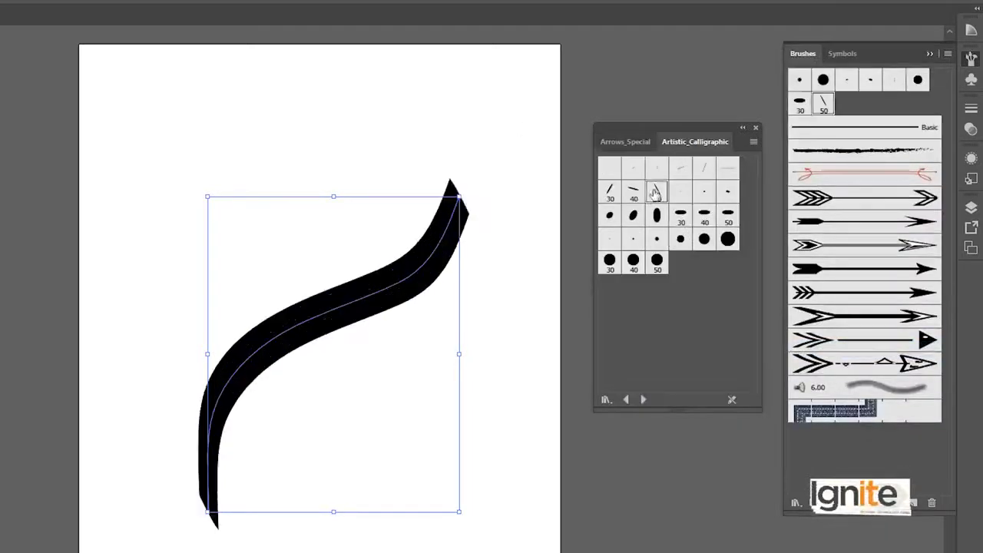
{"action": "left_click", "coordinate": [610, 191]}
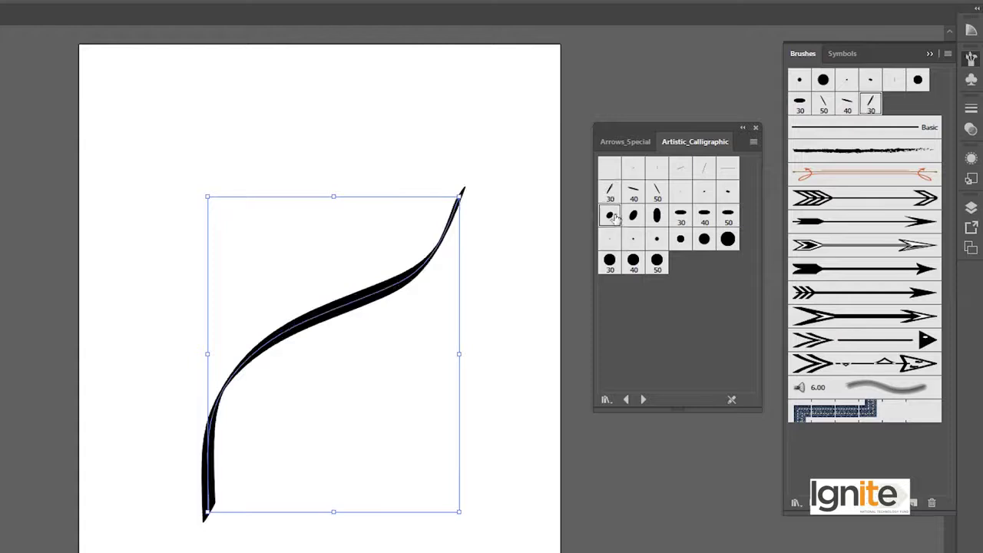
{"action": "left_click", "coordinate": [609, 215]}
{"action": "left_click", "coordinate": [657, 215]}
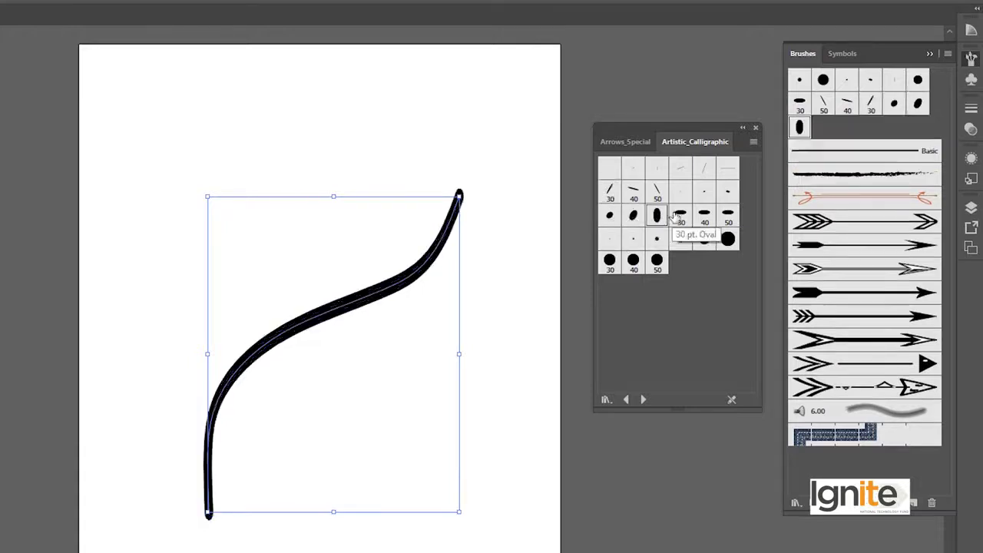
{"action": "left_click", "coordinate": [704, 215]}
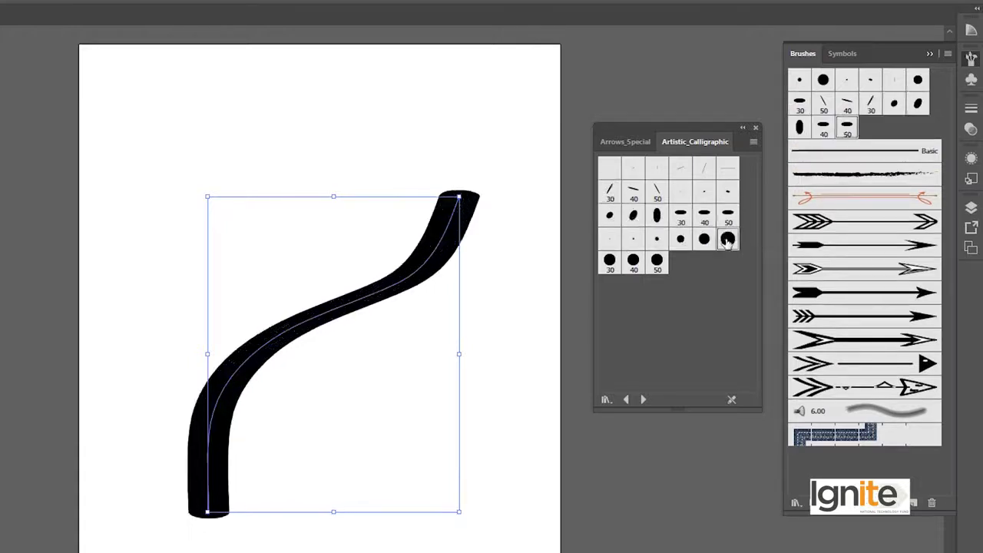
Step: Try the round calligraphic brushes from largest to smallest, then the thin slanted one
{"action": "left_click", "coordinate": [727, 239]}
{"action": "left_click", "coordinate": [681, 238]}
{"action": "left_click", "coordinate": [633, 238]}
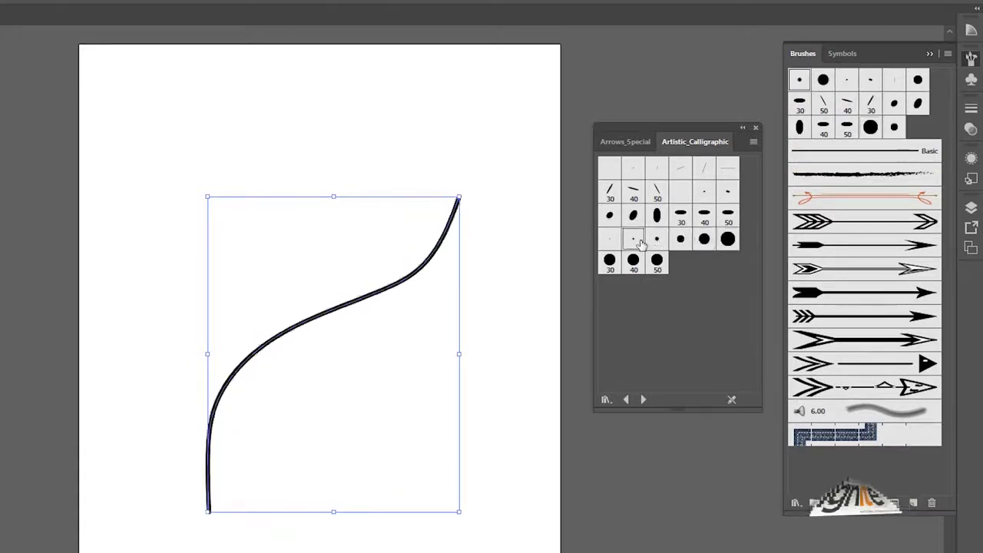
{"action": "left_click", "coordinate": [610, 239]}
{"action": "left_click", "coordinate": [610, 260]}
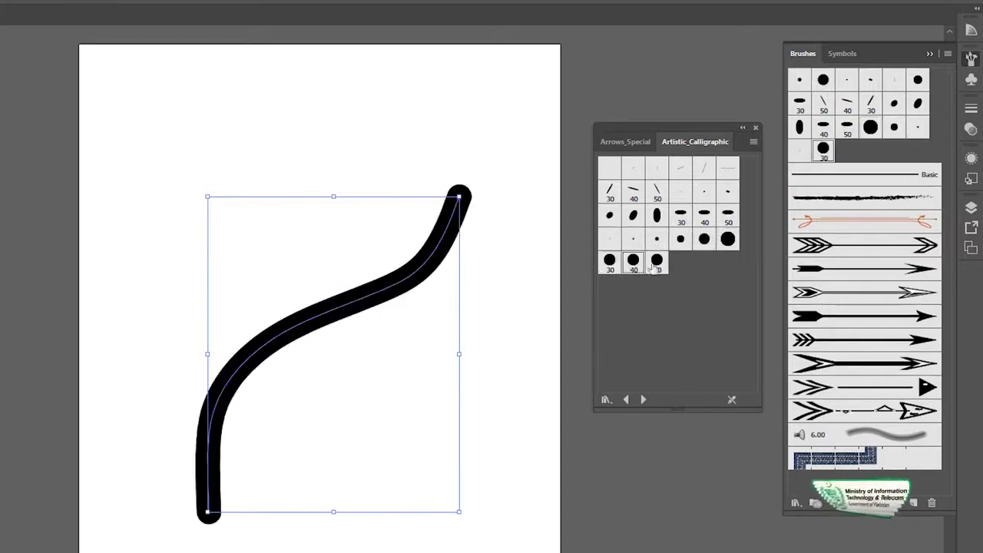
{"action": "left_click", "coordinate": [656, 259]}
{"action": "left_click", "coordinate": [705, 169]}
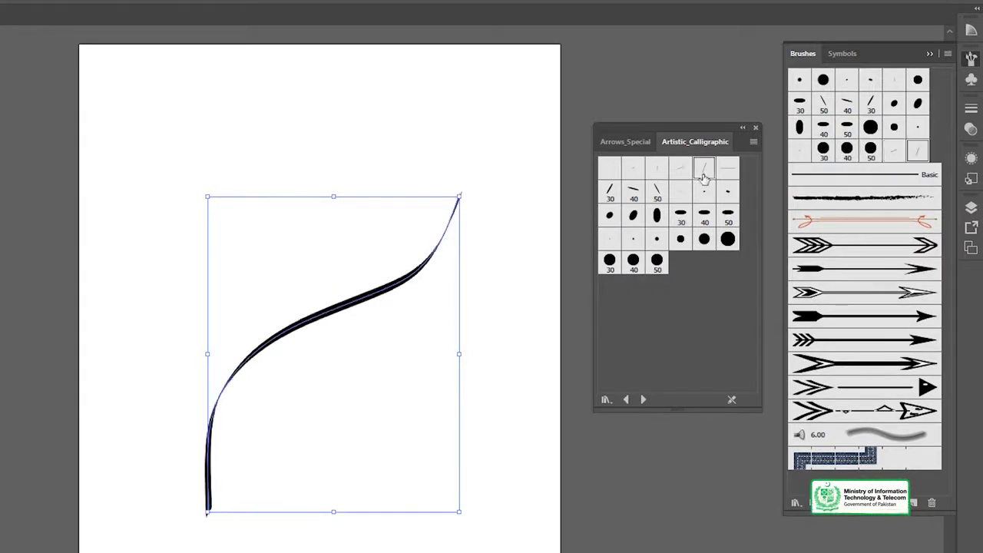
Step: Delete the test curve and close the calligraphic brush library
{"action": "left_click", "coordinate": [512, 351]}
{"action": "key", "text": "ctrl+a"}
{"action": "key", "text": "Delete"}
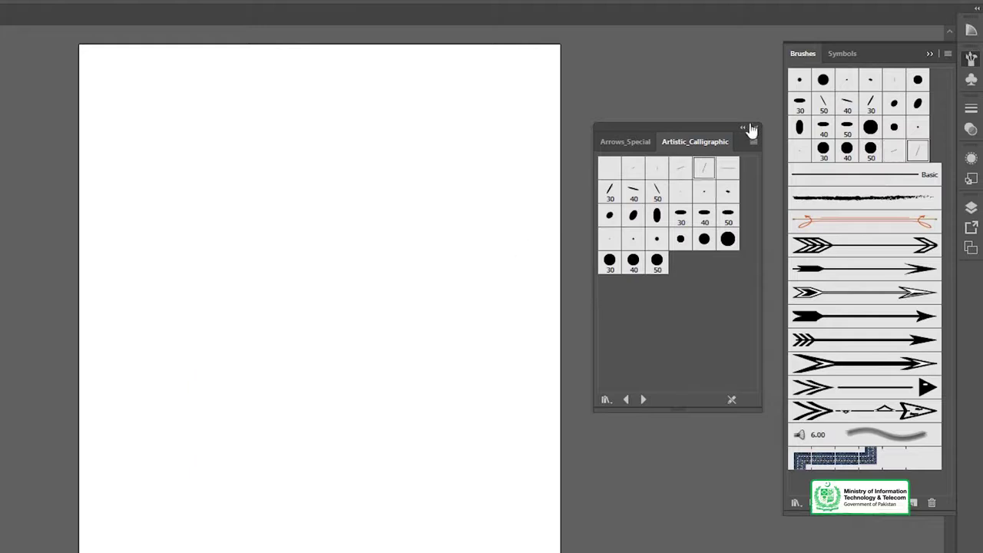
{"action": "left_click", "coordinate": [755, 127]}
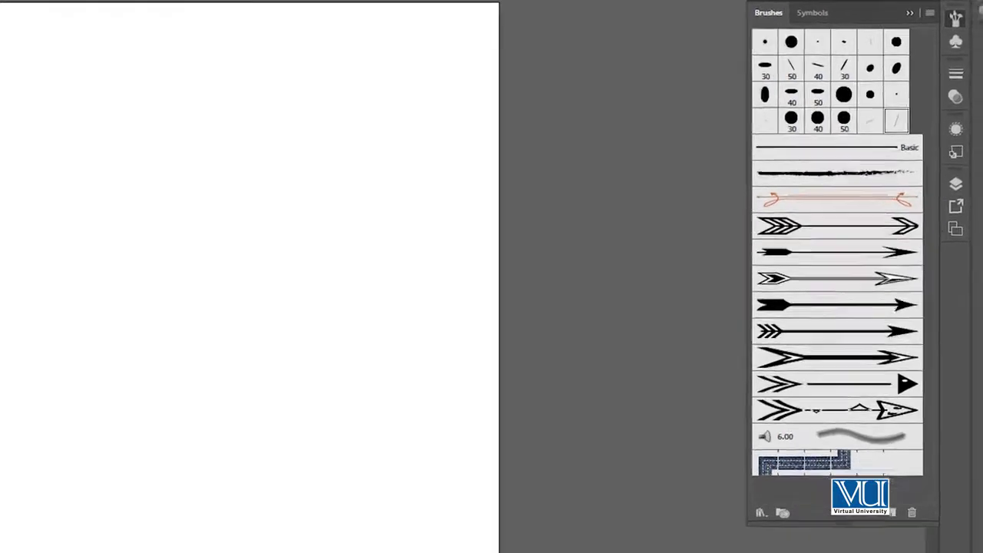
Step: Start a new brush of the Calligraphic Brush type
{"action": "left_click", "coordinate": [859, 529]}
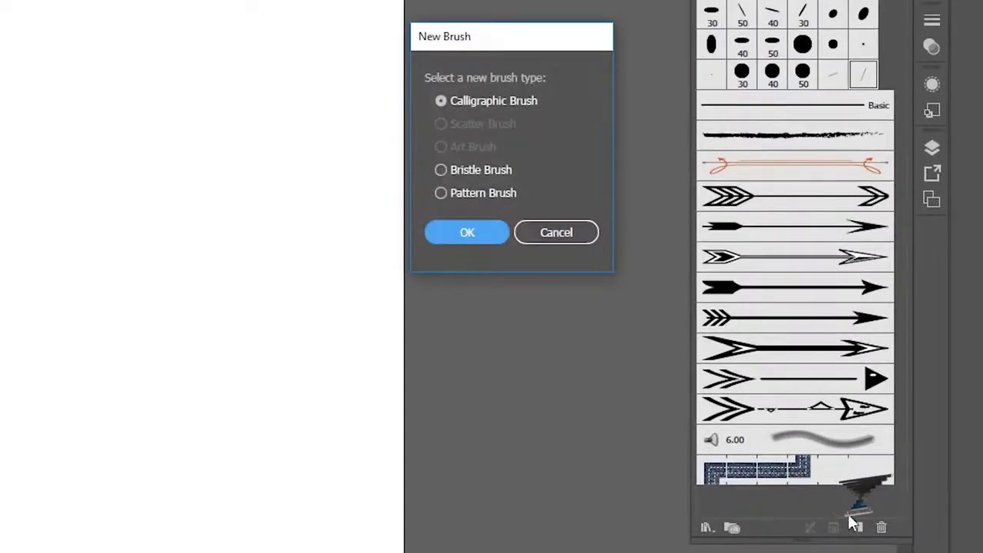
{"action": "left_click_drag", "start_coordinate": [533, 39], "coordinate": [567, 20]}
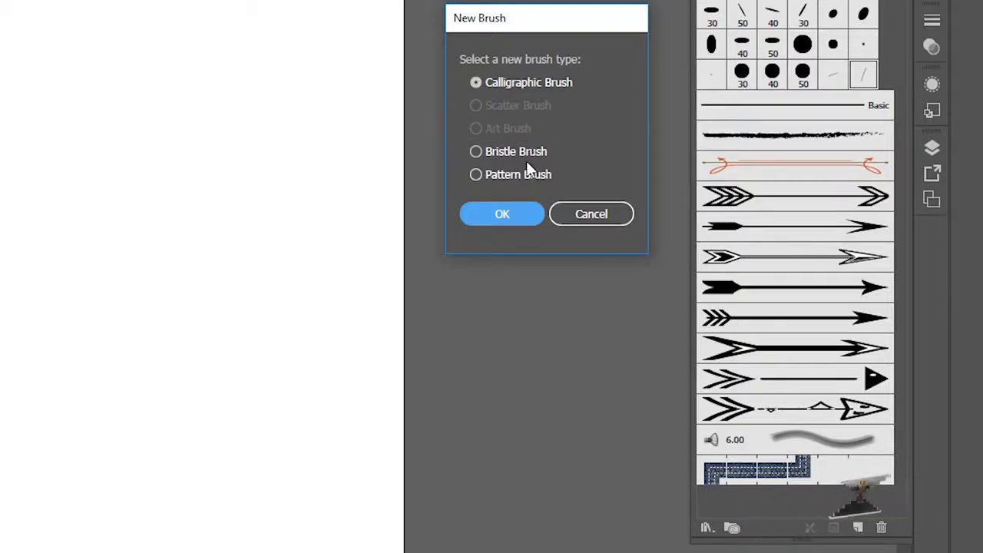
{"action": "left_click", "coordinate": [521, 215]}
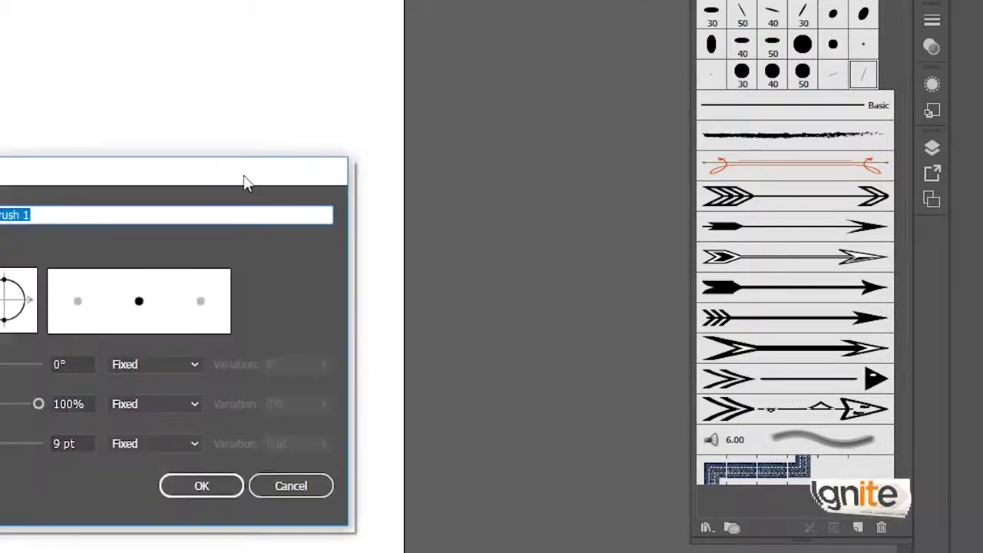
{"action": "left_click_drag", "start_coordinate": [246, 183], "coordinate": [714, 37]}
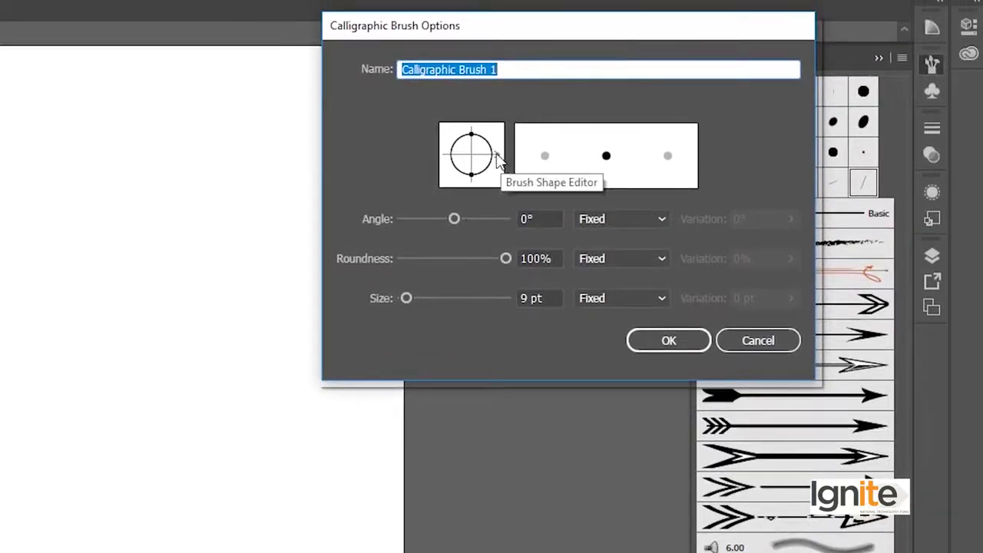
Step: Set the tip to 84° angle, 41% roundness and 34 pt size, and save it
{"action": "left_click_drag", "start_coordinate": [496, 160], "coordinate": [493, 168]}
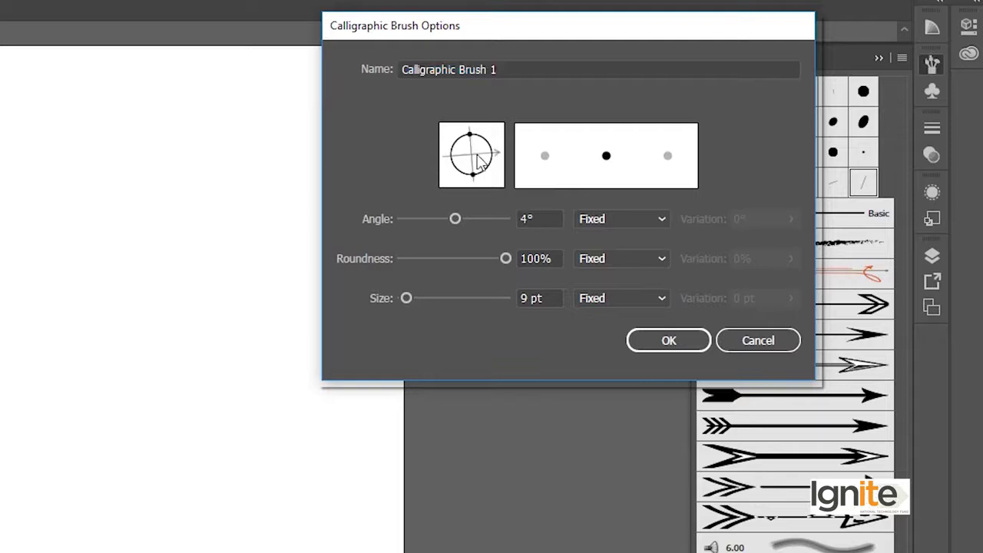
{"action": "left_click_drag", "start_coordinate": [444, 218], "coordinate": [447, 219]}
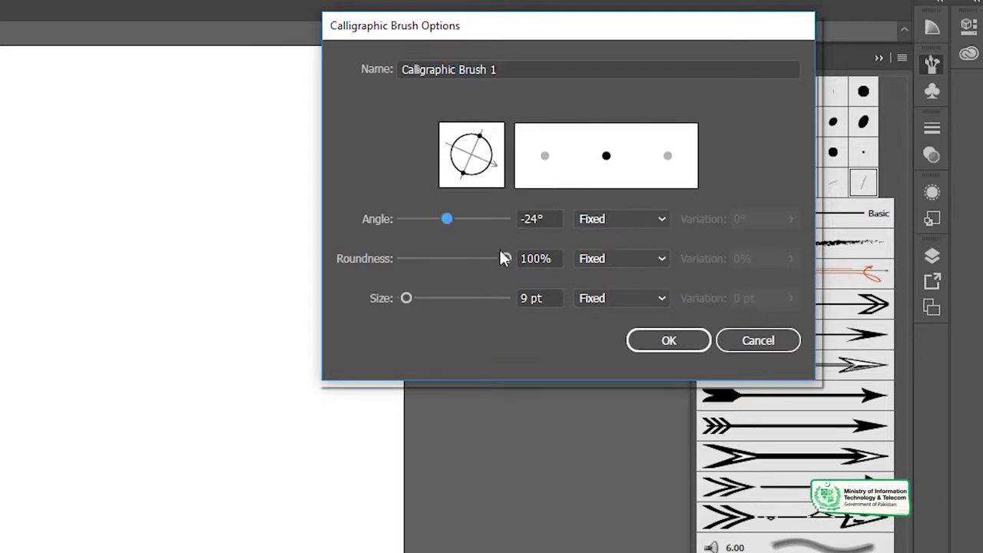
{"action": "mouse_move", "coordinate": [505, 259]}
{"action": "left_mouse_down"}
{"action": "mouse_move", "coordinate": [460, 259]}
{"action": "mouse_move", "coordinate": [505, 259]}
{"action": "left_mouse_up"}
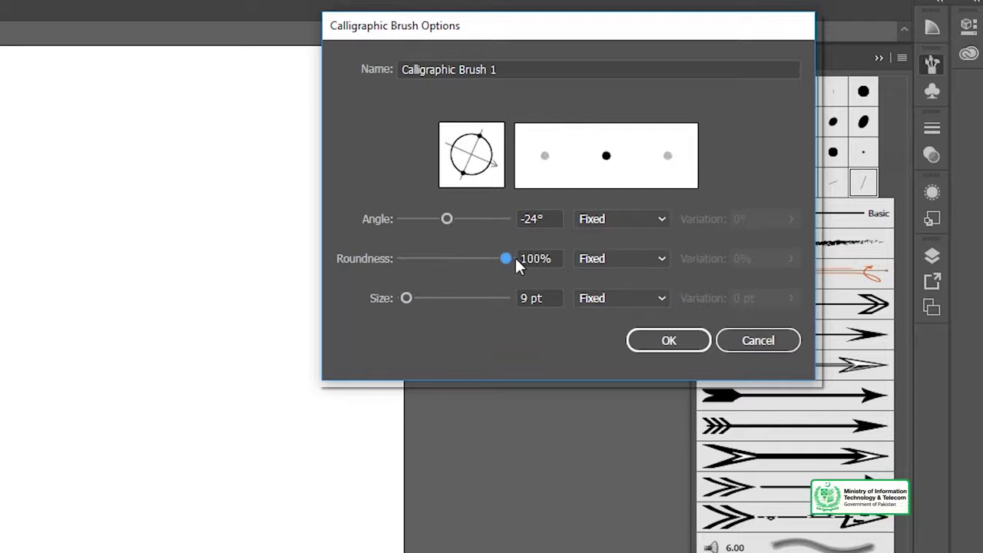
{"action": "left_click_drag", "start_coordinate": [446, 219], "coordinate": [474, 219]}
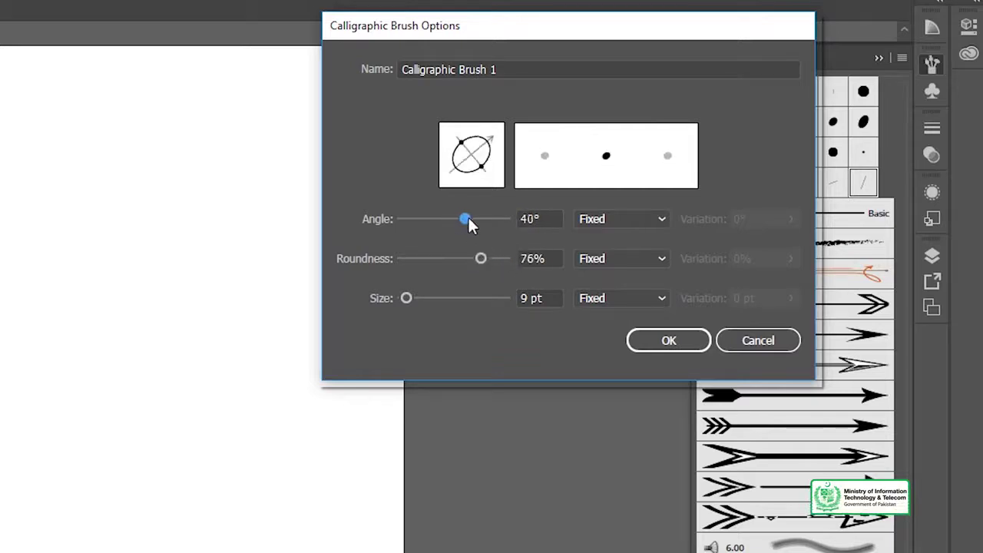
{"action": "left_click_drag", "start_coordinate": [480, 259], "coordinate": [452, 259]}
{"action": "left_click_drag", "start_coordinate": [474, 219], "coordinate": [479, 218]}
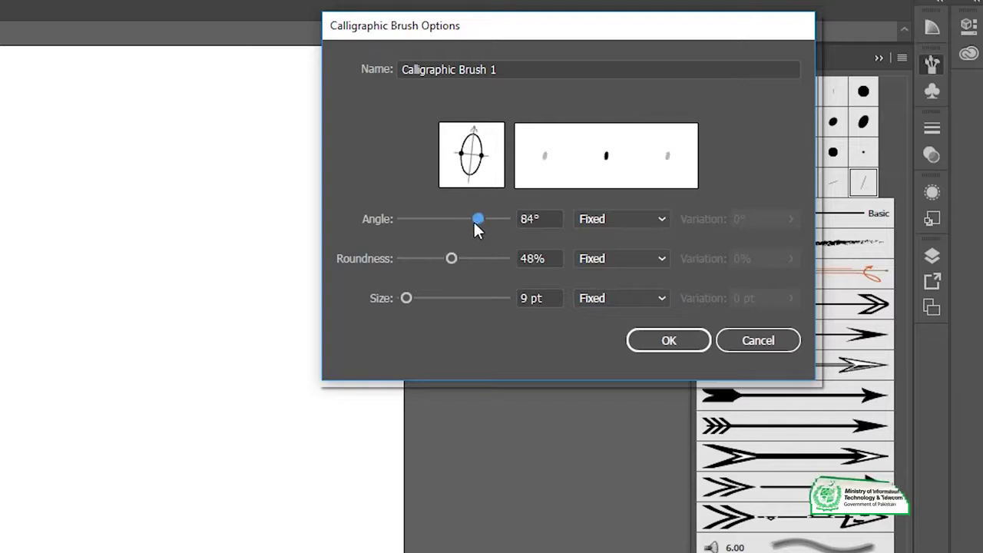
{"action": "left_click_drag", "start_coordinate": [451, 259], "coordinate": [443, 259]}
{"action": "left_click", "coordinate": [406, 298]}
{"action": "left_click_drag", "start_coordinate": [406, 299], "coordinate": [419, 300]}
{"action": "left_click", "coordinate": [662, 340]}
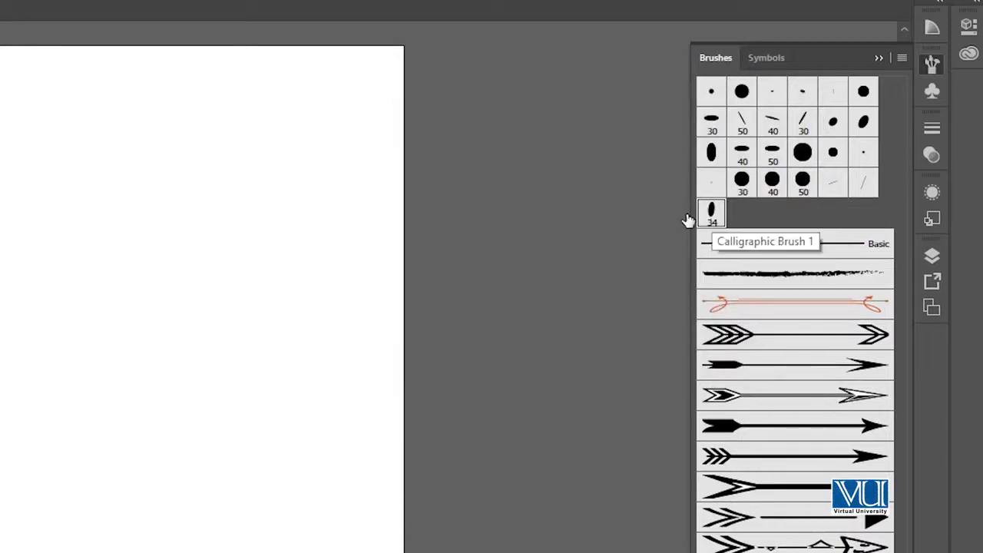
Step: Paint the body of ڈ with the new brush, undoing two stray strokes
{"action": "key", "text": "b"}
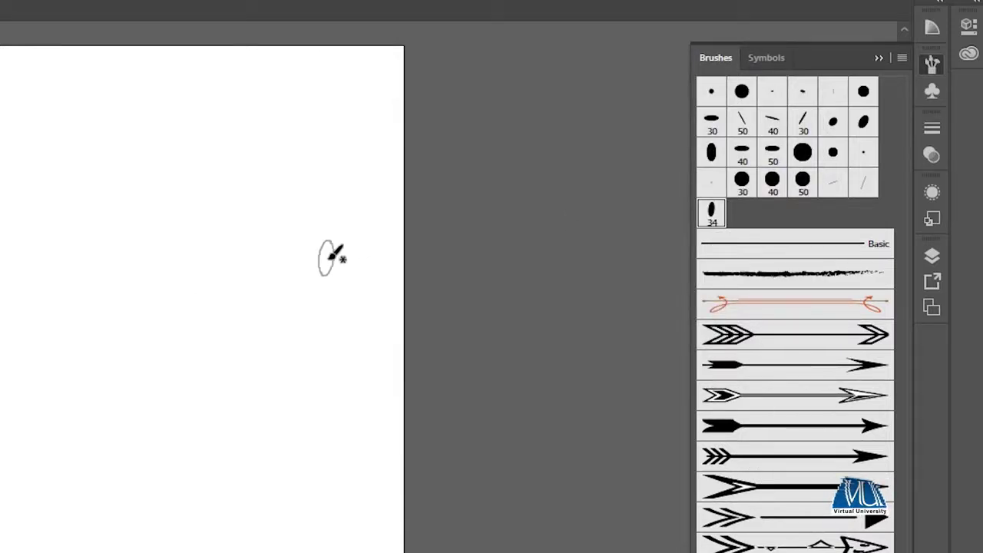
{"action": "mouse_move", "coordinate": [284, 265]}
{"action": "left_mouse_down"}
{"action": "mouse_move", "coordinate": [301, 281]}
{"action": "mouse_move", "coordinate": [265, 418]}
{"action": "left_mouse_up"}
{"action": "mouse_move", "coordinate": [265, 138]}
{"action": "left_mouse_down"}
{"action": "mouse_move", "coordinate": [265, 223]}
{"action": "mouse_move", "coordinate": [307, 153]}
{"action": "left_mouse_up"}
{"action": "left_click_drag", "start_coordinate": [306, 195], "coordinate": [242, 222]}
{"action": "key", "text": "ctrl+z"}
{"action": "key", "text": "ctrl+z"}
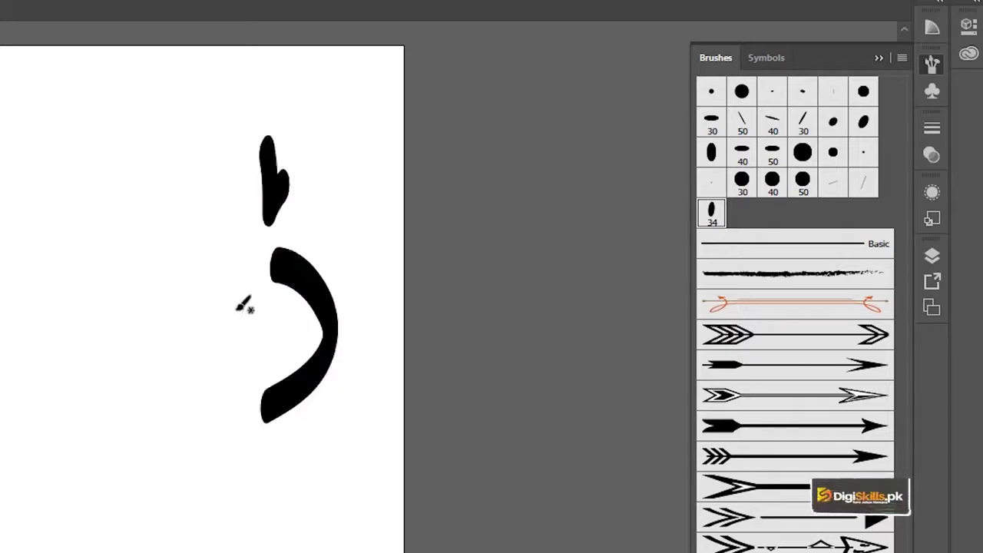
{"action": "key", "text": "ctrl+z"}
Step: Add the ط mark, a long lower-left stroke and two dots beneath it
{"action": "left_click_drag", "start_coordinate": [325, 161], "coordinate": [253, 211]}
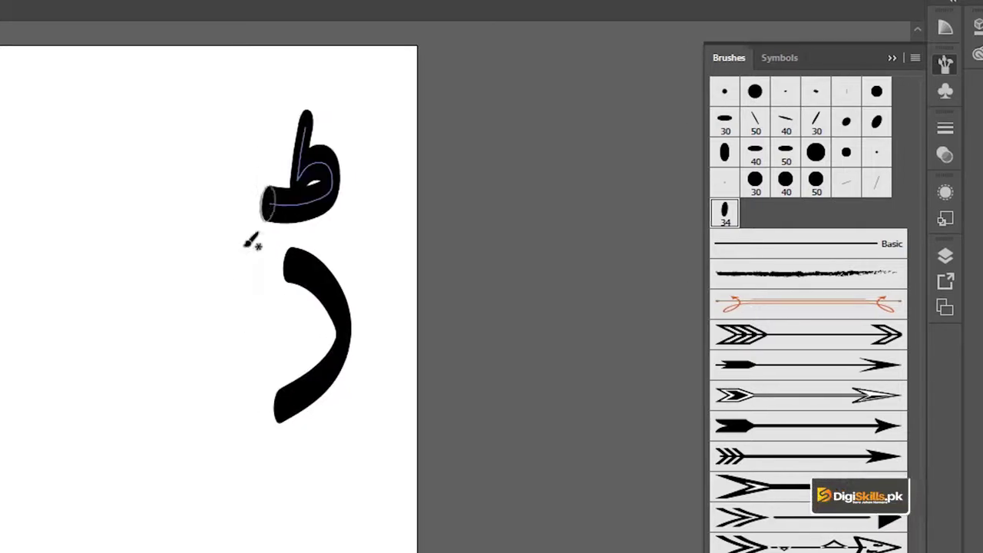
{"action": "left_click_drag", "start_coordinate": [216, 261], "coordinate": [86, 499]}
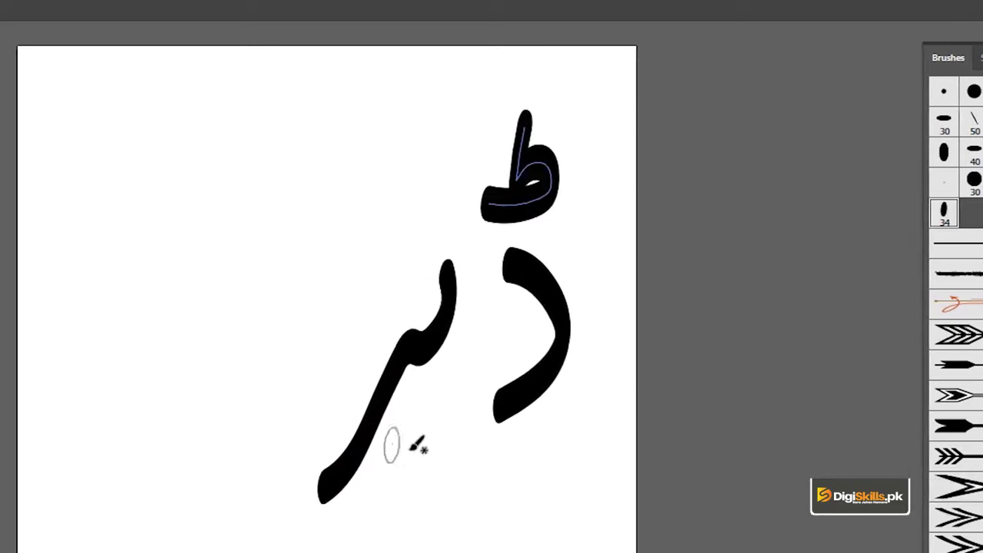
{"action": "left_click", "coordinate": [392, 447]}
{"action": "left_click", "coordinate": [421, 451]}
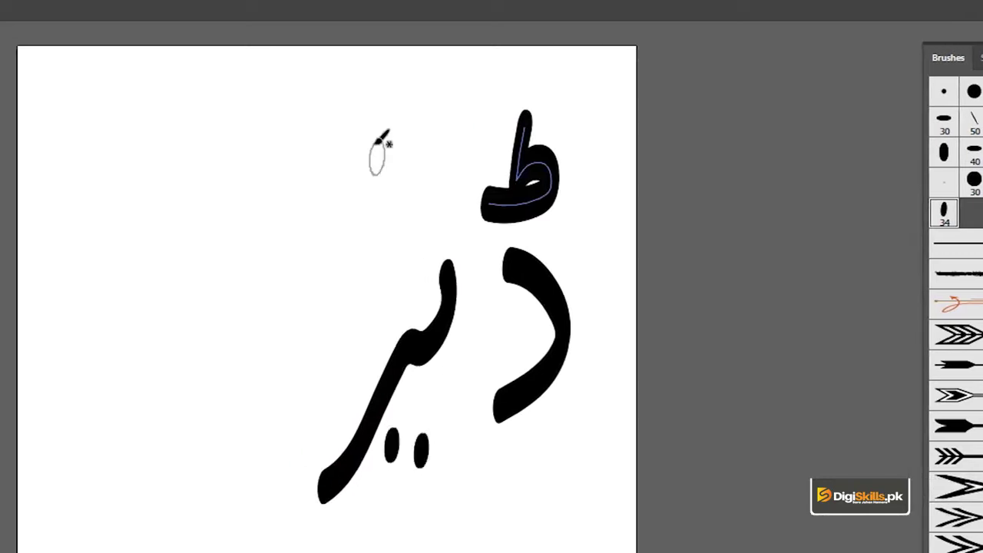
Step: Paint alif, a looped letter, a noon and marks, then undo the last two
{"action": "left_click_drag", "start_coordinate": [338, 129], "coordinate": [338, 327]}
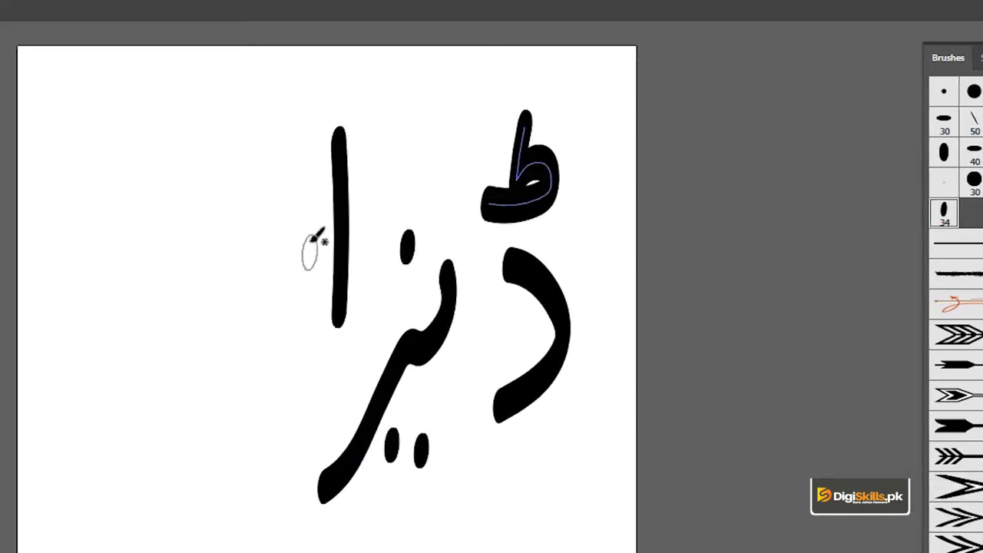
{"action": "mouse_move", "coordinate": [306, 191]}
{"action": "left_mouse_down"}
{"action": "mouse_move", "coordinate": [265, 231]}
{"action": "mouse_move", "coordinate": [244, 415]}
{"action": "mouse_move", "coordinate": [192, 226]}
{"action": "left_mouse_up"}
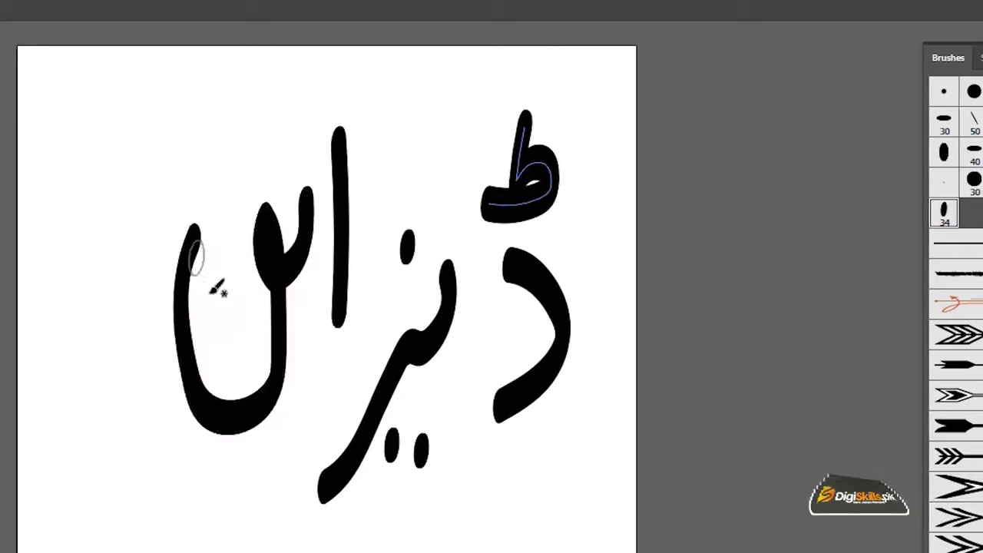
{"action": "left_click_drag", "start_coordinate": [240, 315], "coordinate": [240, 342]}
{"action": "mouse_move", "coordinate": [273, 81]}
{"action": "left_mouse_down"}
{"action": "mouse_move", "coordinate": [265, 127]}
{"action": "mouse_move", "coordinate": [291, 147]}
{"action": "left_mouse_up"}
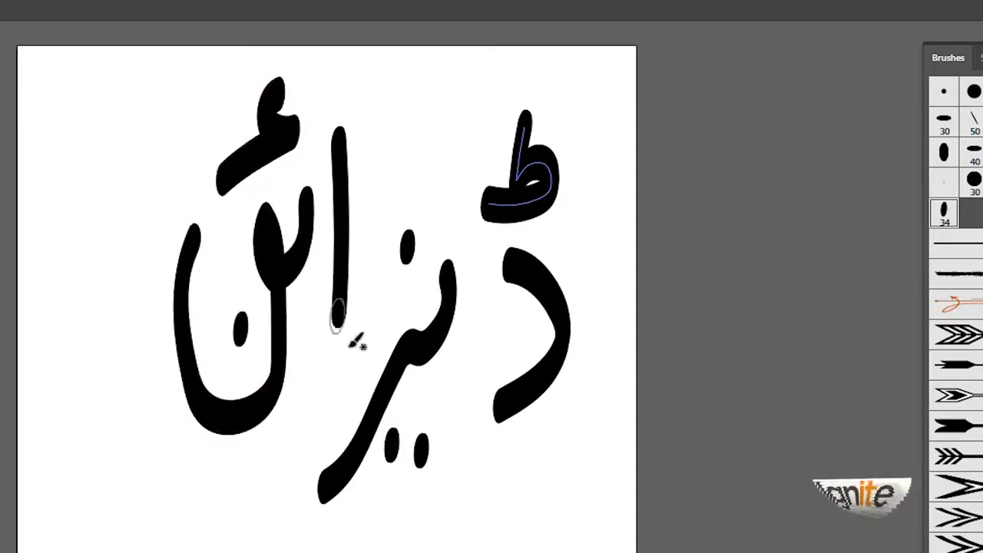
{"action": "key", "text": "ctrl+z"}
{"action": "key", "text": "ctrl+z"}
{"action": "key", "text": "ctrl+z"}
{"action": "key", "text": "ctrl+z"}
{"action": "key", "text": "ctrl+z"}
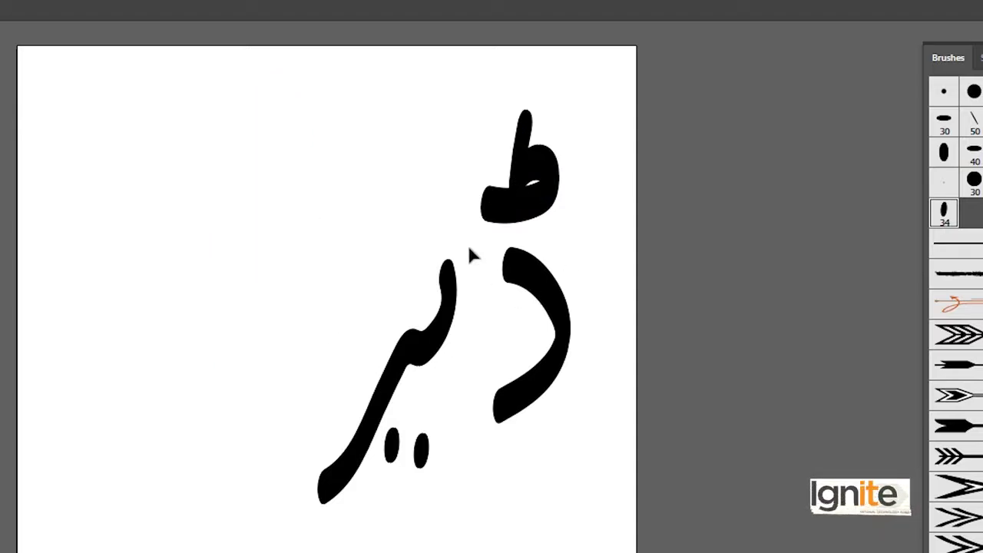
{"action": "key", "text": "ctrl+z"}
{"action": "key", "text": "ctrl+z"}
{"action": "key", "text": "ctrl+z"}
{"action": "key", "text": "ctrl+z"}
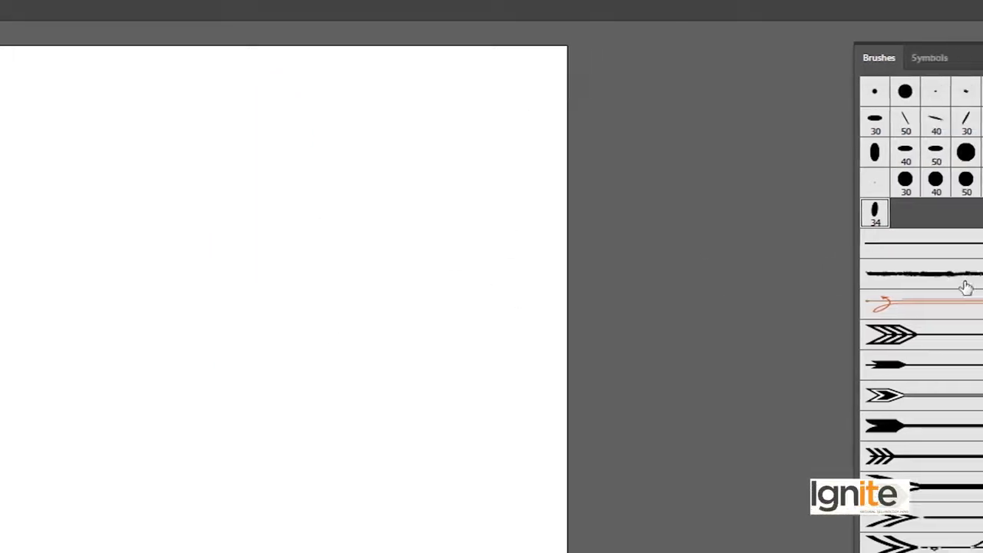
Step: Inspect the 34 pt brush's options, close them unchanged, and start a New Brush
{"action": "double_click", "coordinate": [735, 215]}
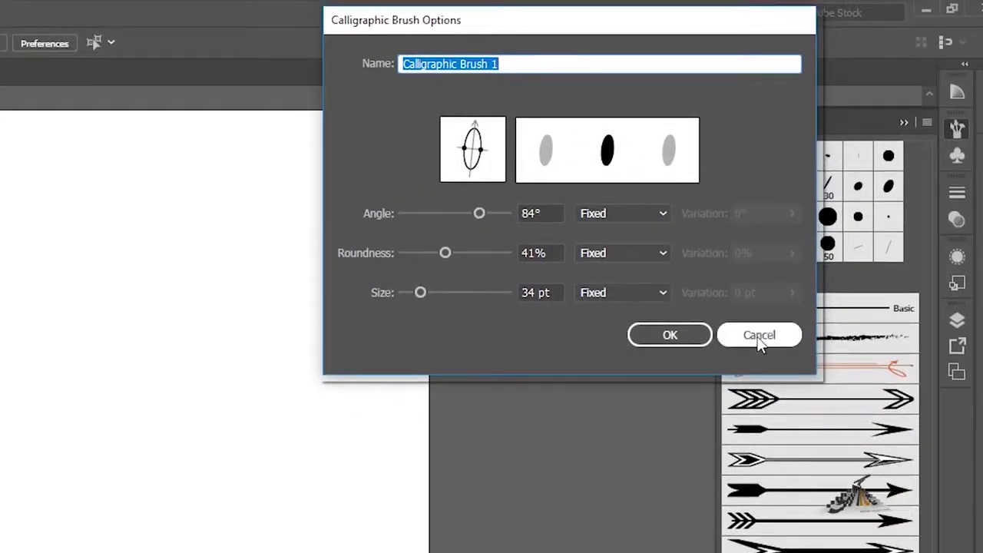
{"action": "left_click", "coordinate": [758, 336]}
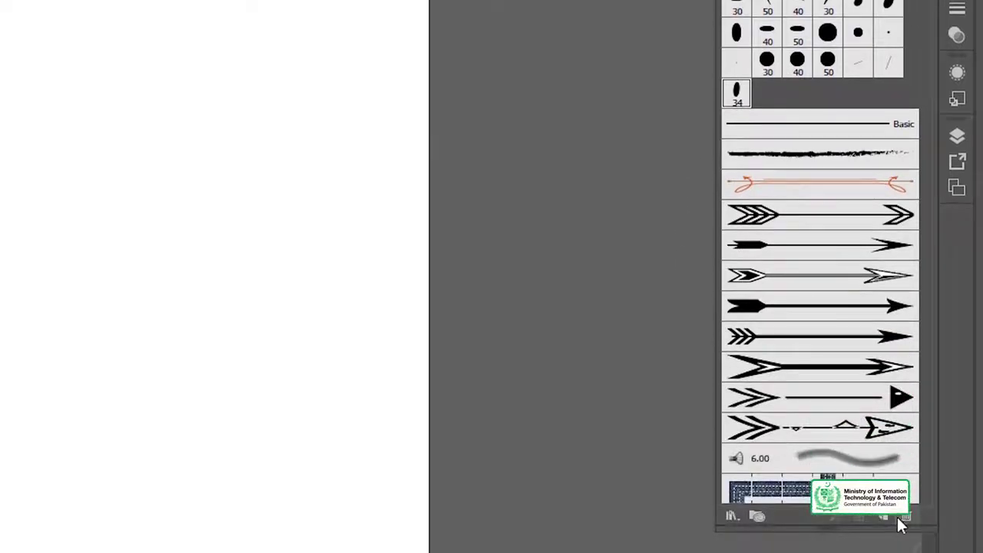
{"action": "left_click", "coordinate": [882, 516]}
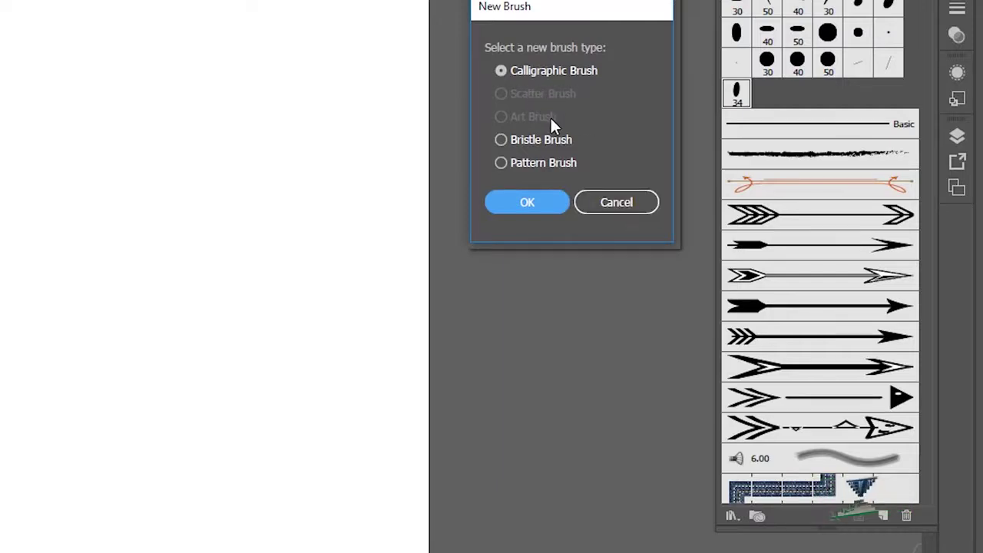
Step: Cancel the brush dialog and draw a square, undoing an accidental rotation
{"action": "left_click", "coordinate": [607, 204]}
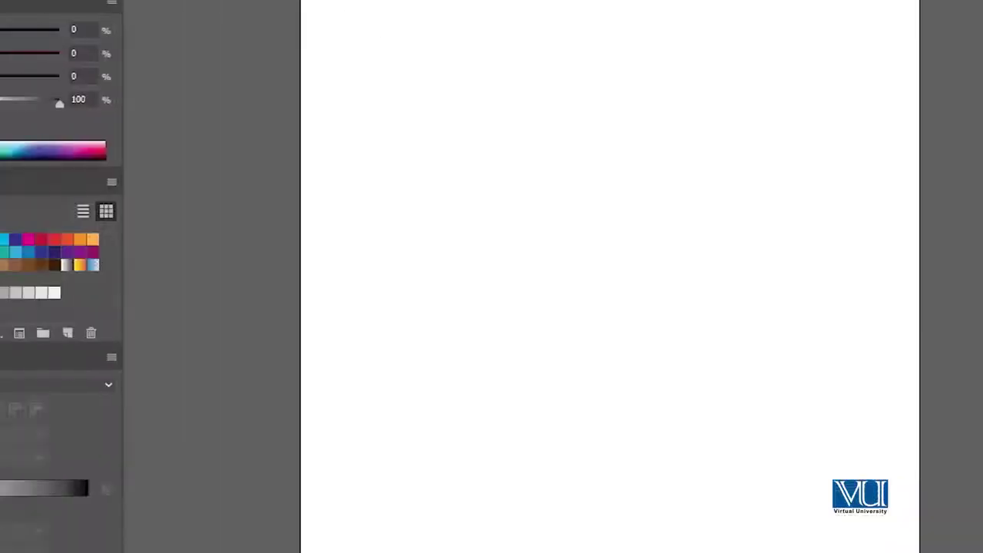
{"action": "left_click_drag", "start_coordinate": [816, 167], "coordinate": [896, 234]}
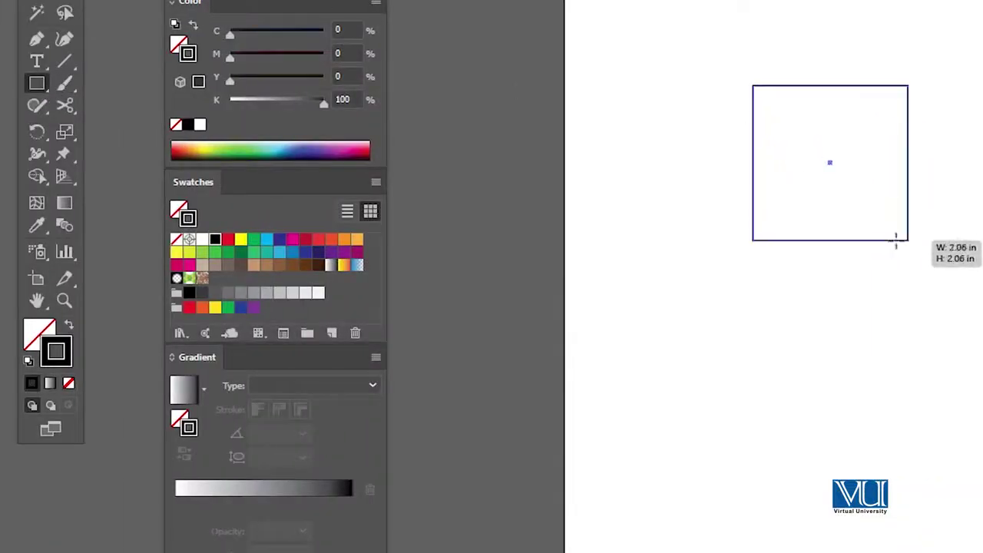
{"action": "key", "text": "v"}
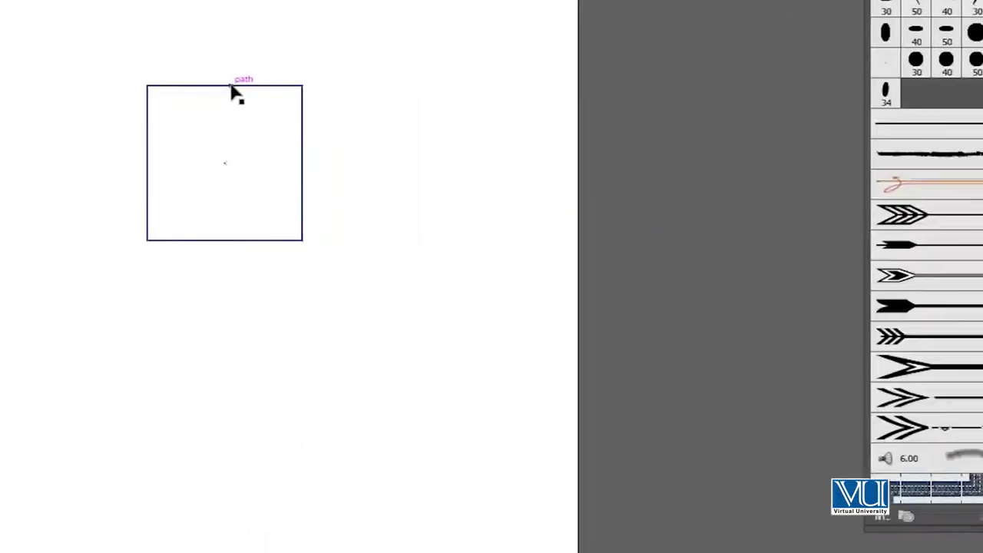
{"action": "left_click_drag", "start_coordinate": [629, 92], "coordinate": [667, 74]}
{"action": "key", "text": "ctrl+z"}
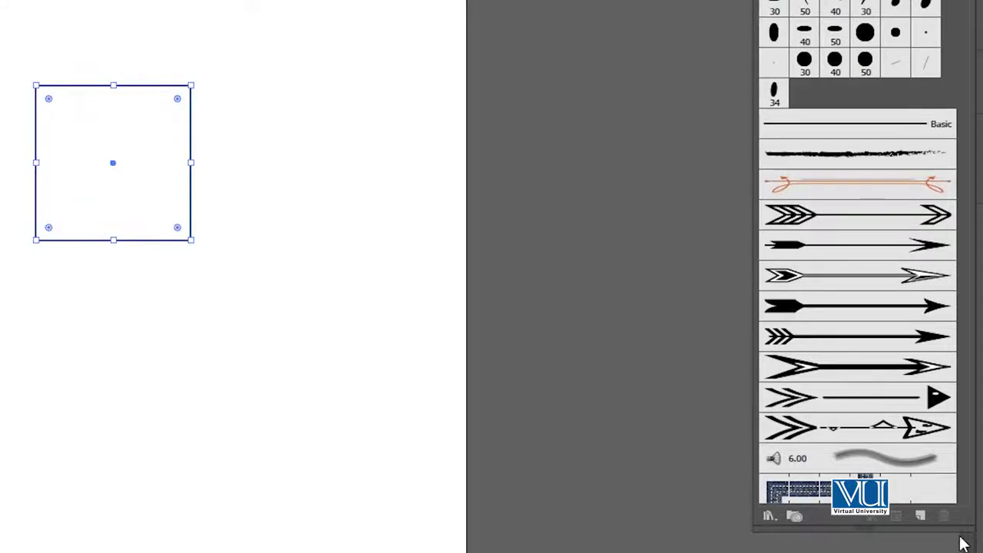
Step: Save the square as Scatter Brush 1 with the default scatter options
{"action": "left_click", "coordinate": [919, 515]}
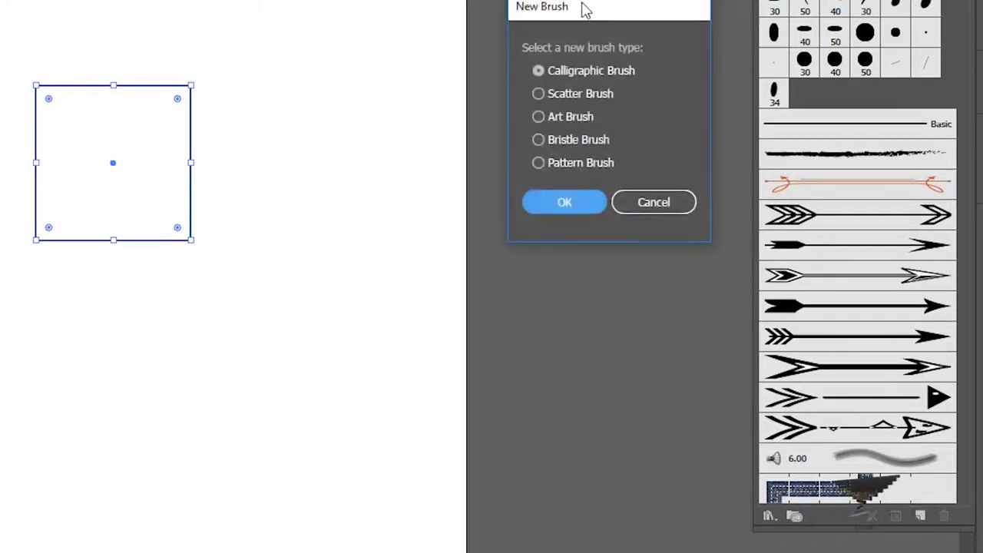
{"action": "left_click_drag", "start_coordinate": [586, 8], "coordinate": [641, 25]}
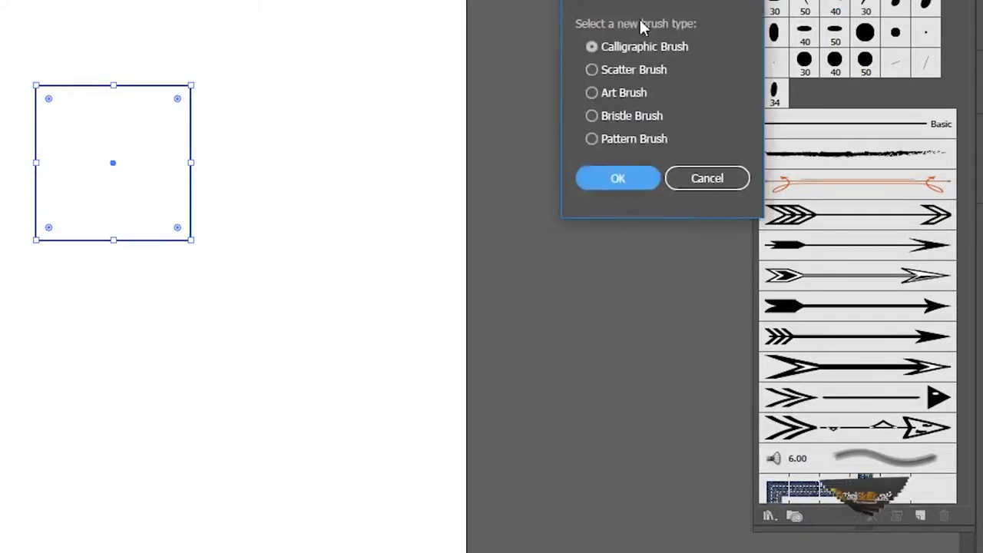
{"action": "left_click", "coordinate": [608, 69]}
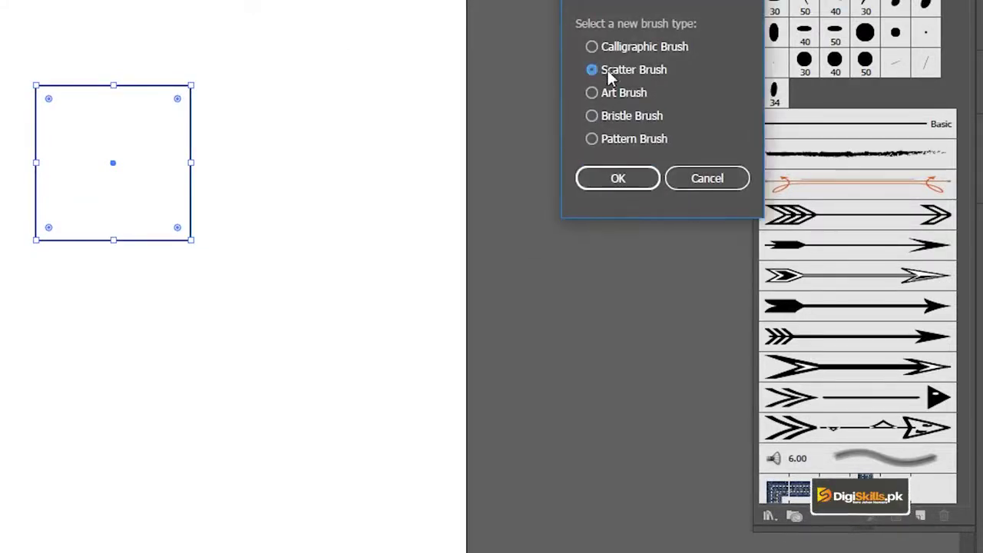
{"action": "left_click", "coordinate": [615, 178]}
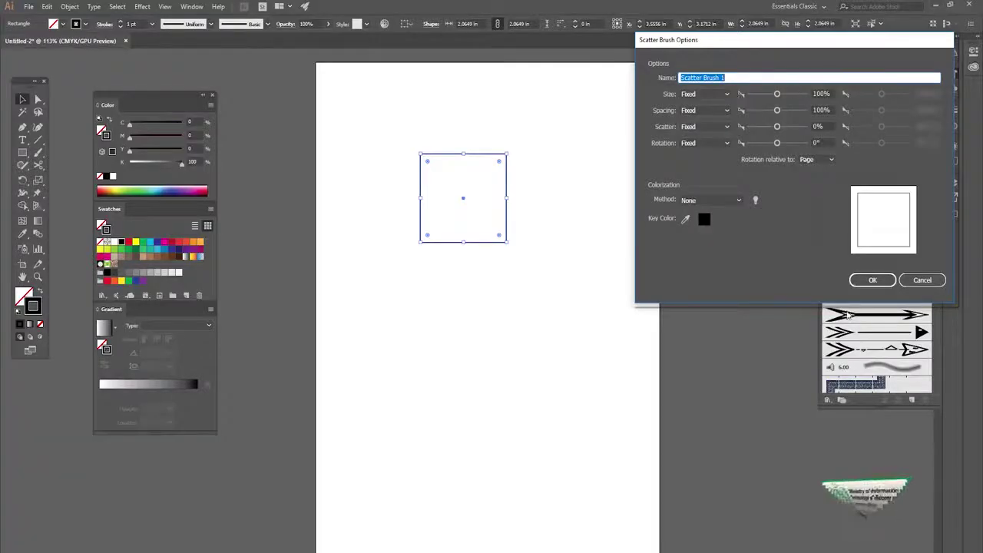
{"action": "left_click", "coordinate": [872, 280]}
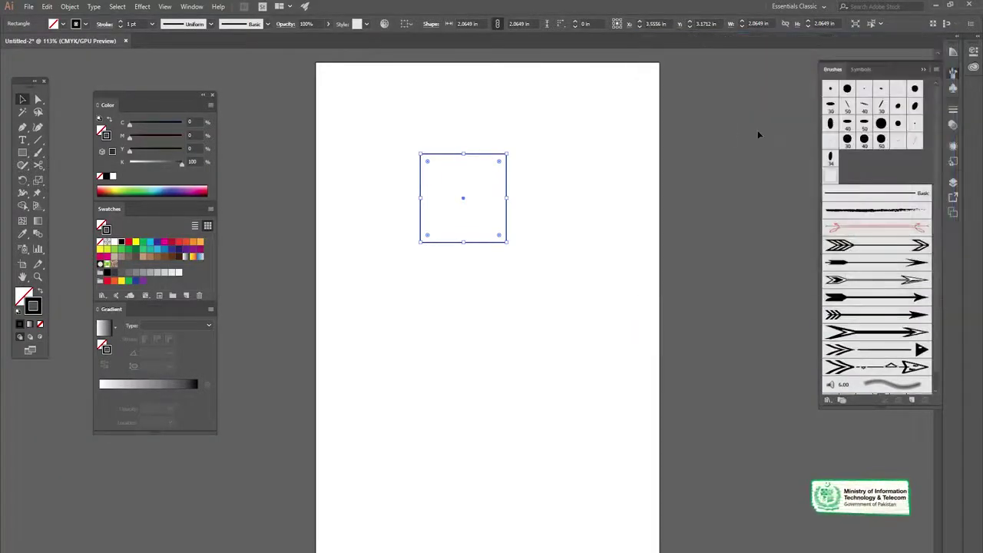
{"action": "left_click", "coordinate": [474, 132]}
Step: Draw a circle with the Ellipse tool and swap its fill and stroke
{"action": "left_click", "coordinate": [500, 155]}
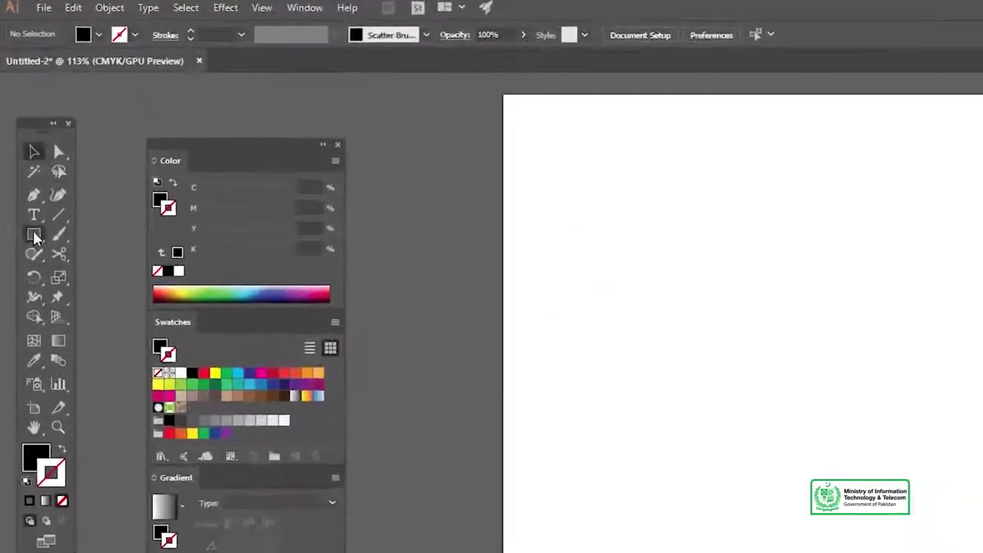
{"action": "left_click", "coordinate": [22, 152]}
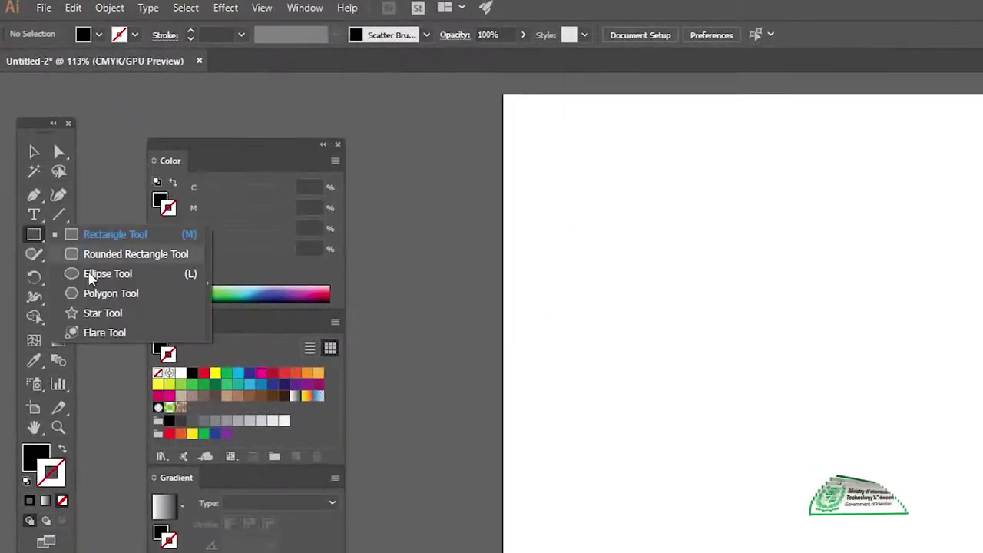
{"action": "left_click", "coordinate": [90, 275]}
{"action": "left_click_drag", "start_coordinate": [756, 424], "coordinate": [845, 513]}
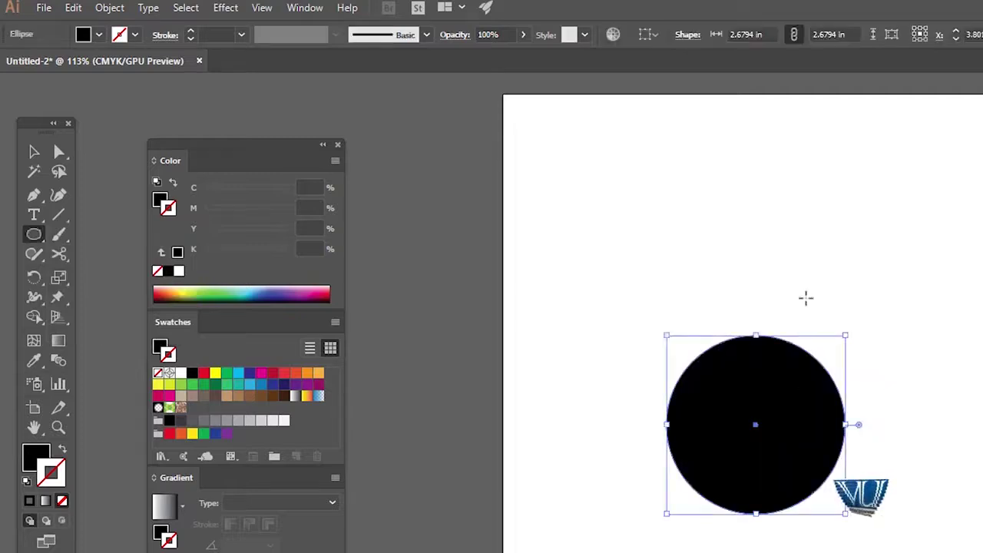
{"action": "key", "text": "v"}
{"action": "left_click", "coordinate": [66, 450]}
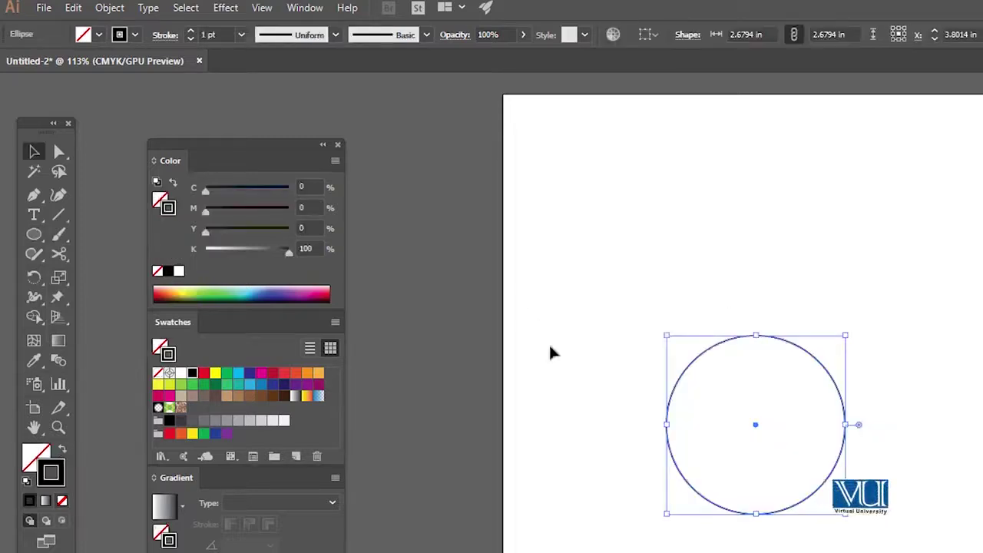
Step: Try Scatter Brush 1 on the circle twice, undoing it each time
{"action": "left_click", "coordinate": [946, 82]}
{"action": "left_click", "coordinate": [799, 208]}
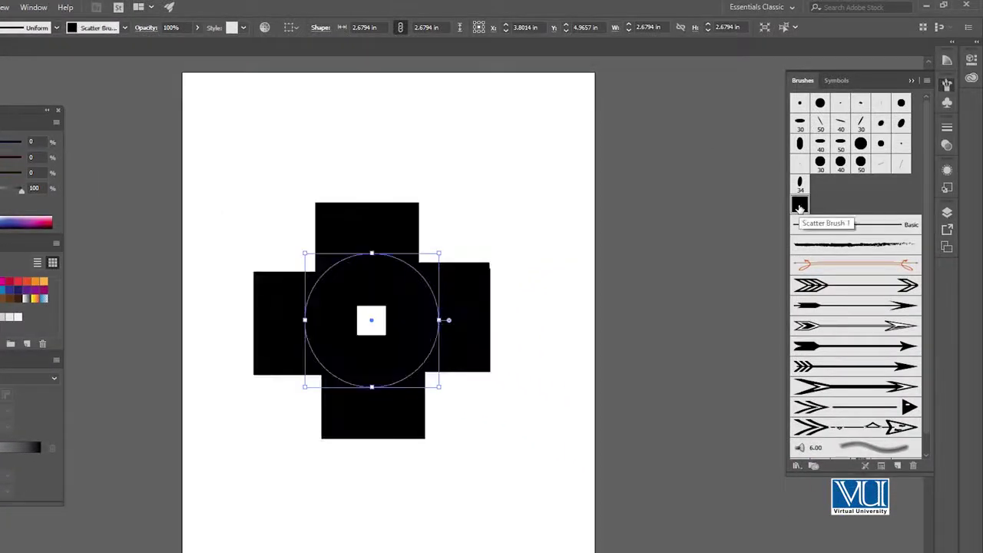
{"action": "key", "text": "ctrl+z"}
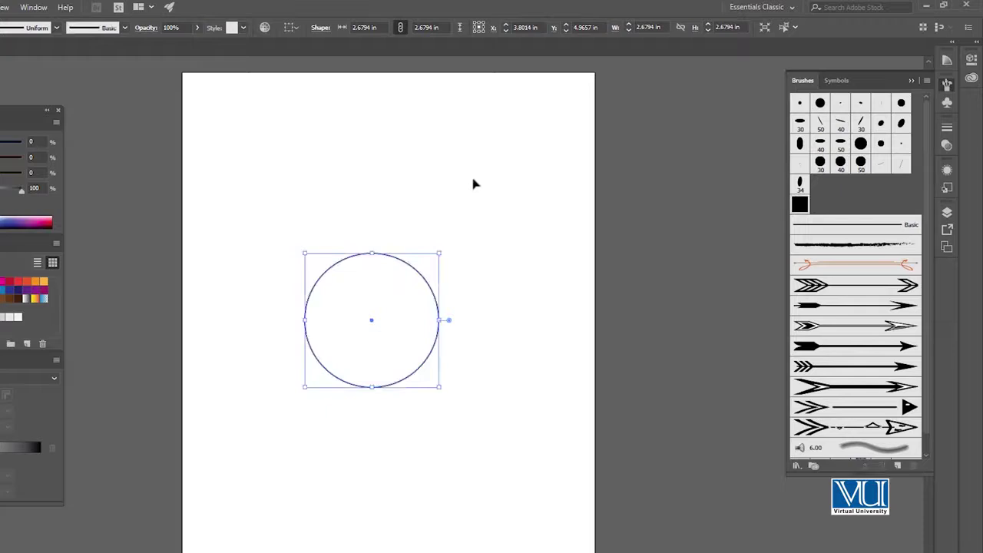
{"action": "left_click", "coordinate": [799, 205]}
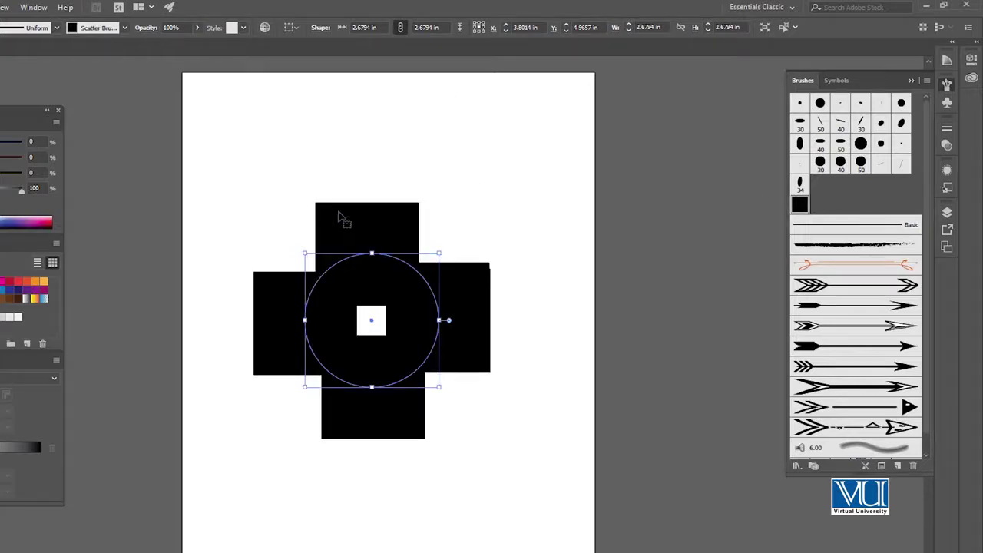
{"action": "key", "text": "ctrl+z"}
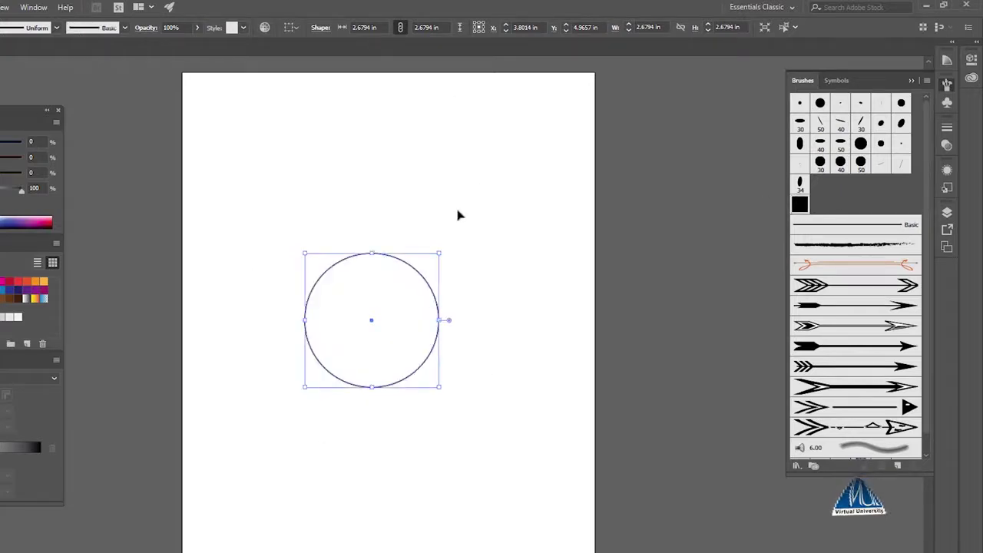
Step: Start a new brush from the circle, cancel it, and clear the selection
{"action": "left_click", "coordinate": [456, 213]}
{"action": "left_click", "coordinate": [417, 274]}
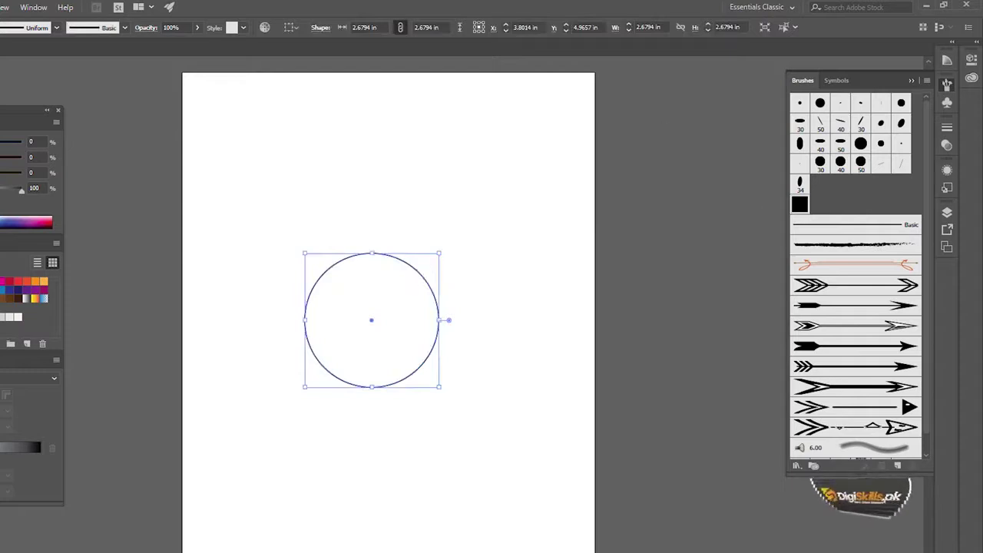
{"action": "left_click", "coordinate": [901, 466]}
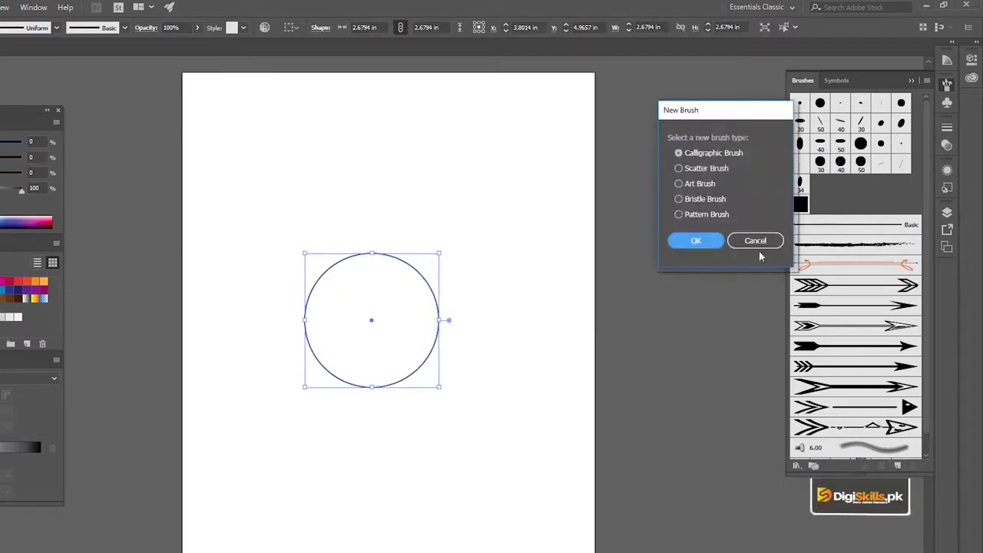
{"action": "left_click", "coordinate": [745, 240]}
{"action": "left_click", "coordinate": [377, 241]}
{"action": "left_click", "coordinate": [432, 303]}
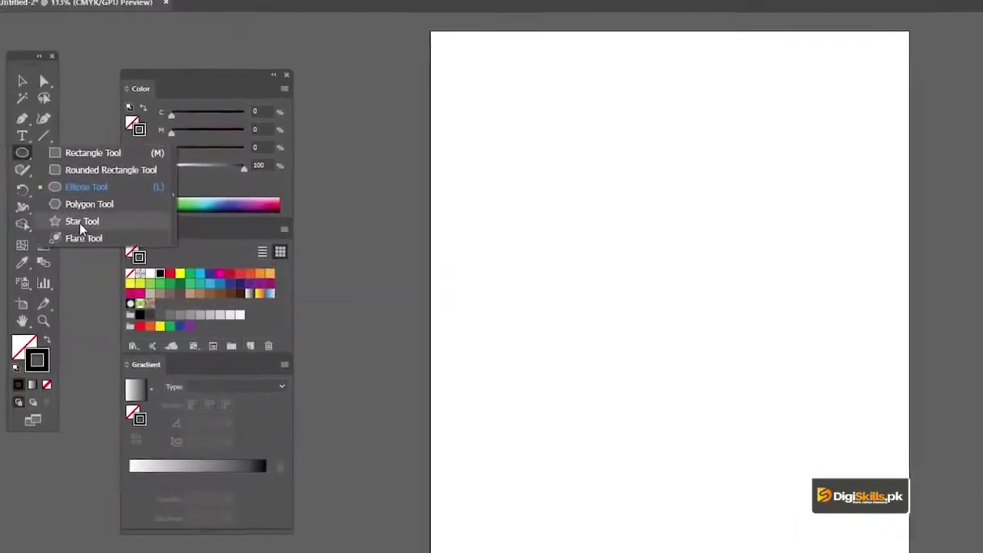
Step: Draw a small five-point star and make it solid black
{"action": "left_click", "coordinate": [80, 221]}
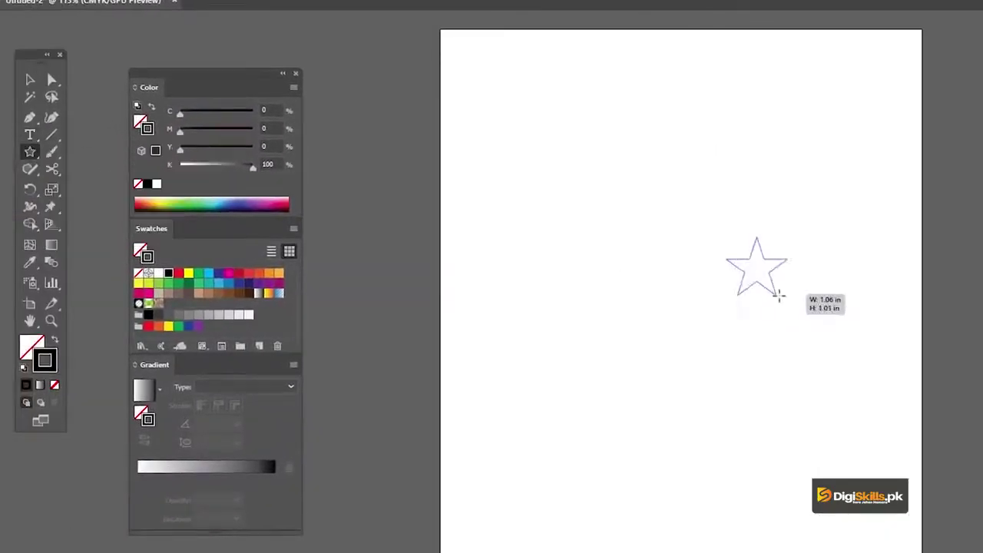
{"action": "left_click_drag", "start_coordinate": [753, 273], "coordinate": [777, 290]}
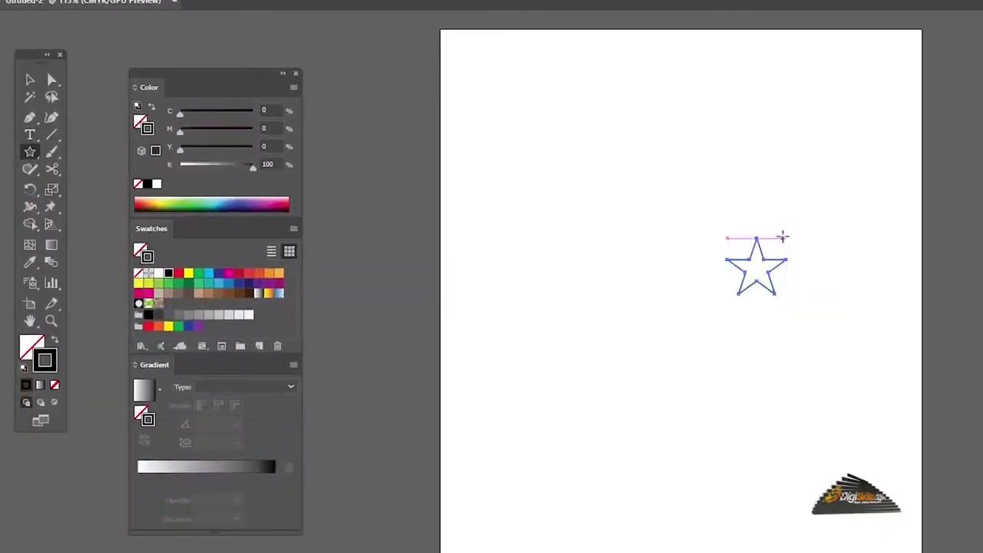
{"action": "key", "text": "v"}
{"action": "left_click", "coordinate": [53, 339]}
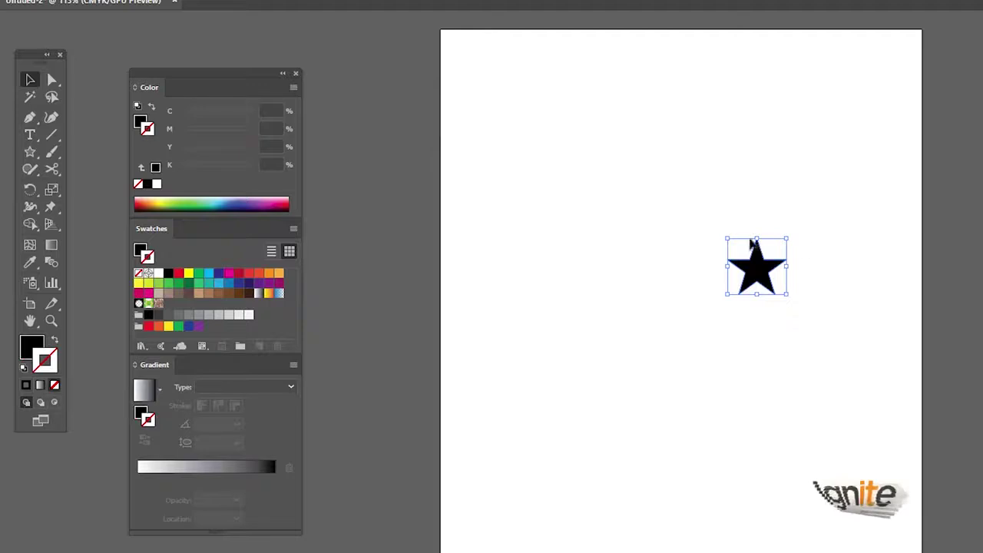
{"action": "left_click_drag", "start_coordinate": [786, 239], "coordinate": [776, 240]}
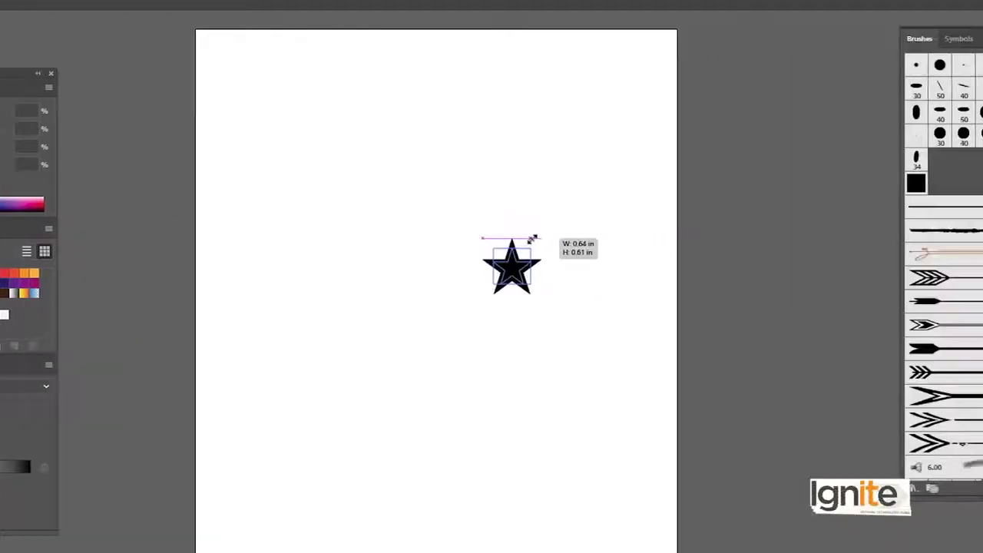
{"action": "left_click_drag", "start_coordinate": [532, 239], "coordinate": [534, 243]}
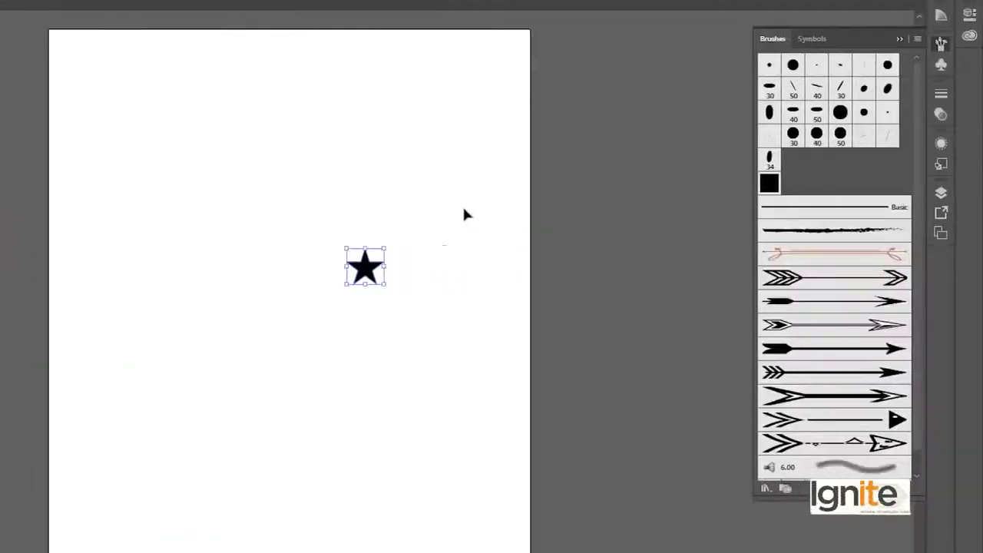
Step: Save the star as Scatter Brush 2 and move it to the page's upper right
{"action": "left_click", "coordinate": [653, 141]}
{"action": "left_click", "coordinate": [656, 225]}
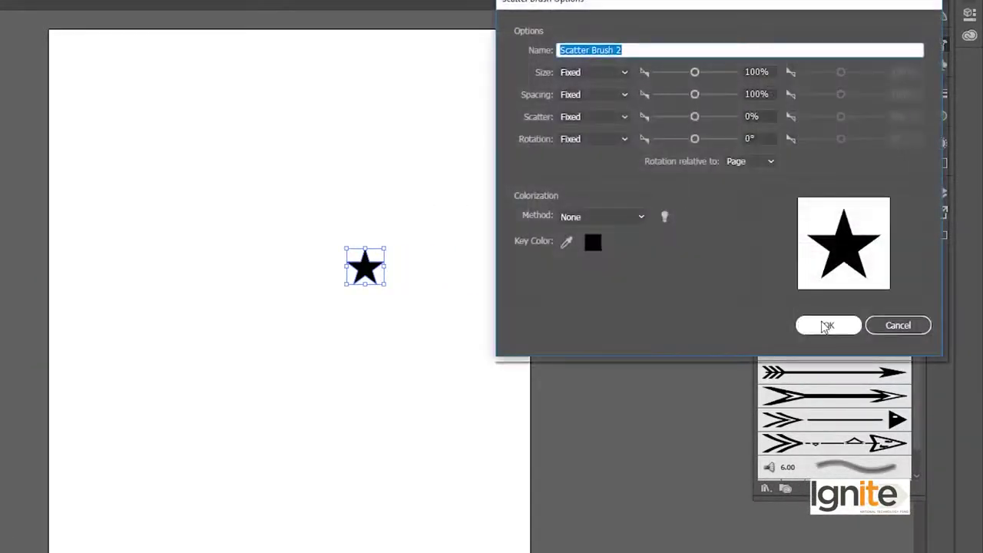
{"action": "left_click", "coordinate": [827, 325]}
{"action": "left_click_drag", "start_coordinate": [364, 265], "coordinate": [459, 102]}
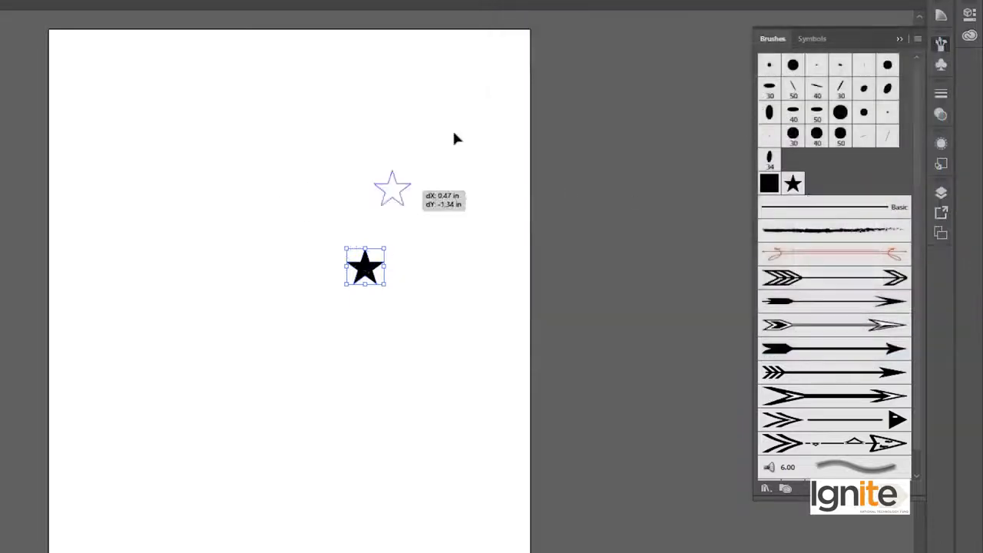
{"action": "left_click", "coordinate": [182, 231]}
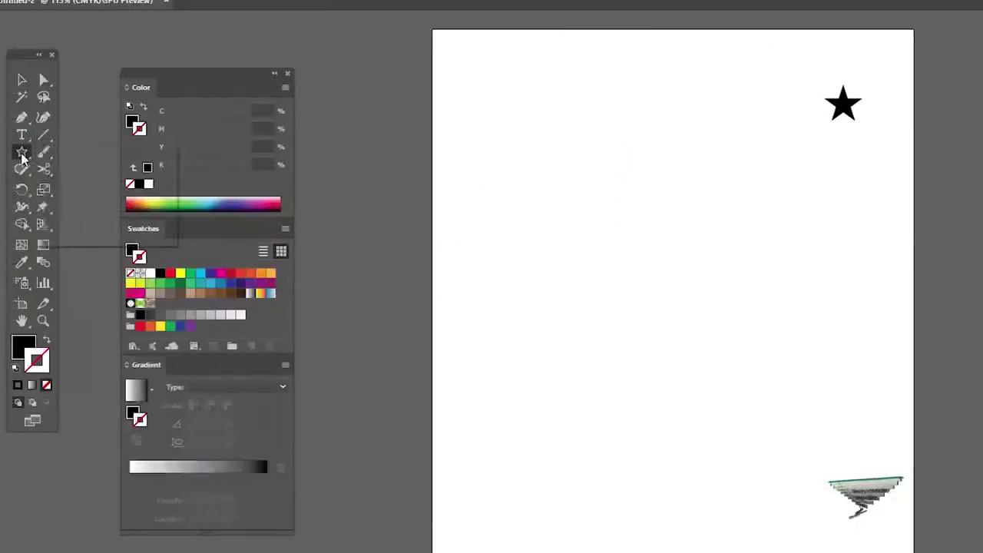
Step: Draw a shape, make it an unfilled outline with Scatter Brush 2 stars, and review the brush options
{"action": "left_click_drag", "start_coordinate": [22, 152], "coordinate": [75, 188]}
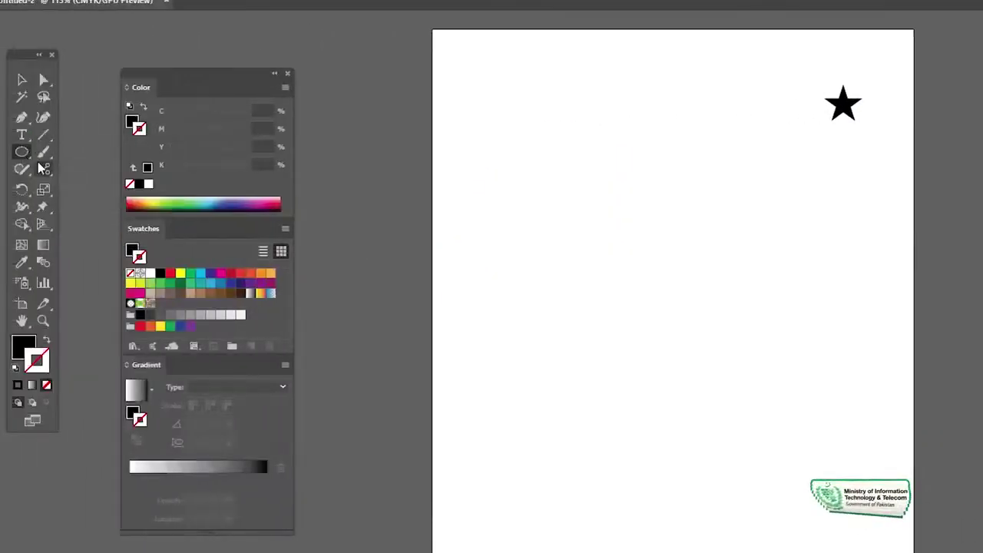
{"action": "left_click", "coordinate": [21, 151]}
{"action": "mouse_move", "coordinate": [634, 325]}
{"action": "left_mouse_down"}
{"action": "mouse_move", "coordinate": [707, 377]}
{"action": "mouse_move", "coordinate": [706, 391]}
{"action": "left_mouse_up"}
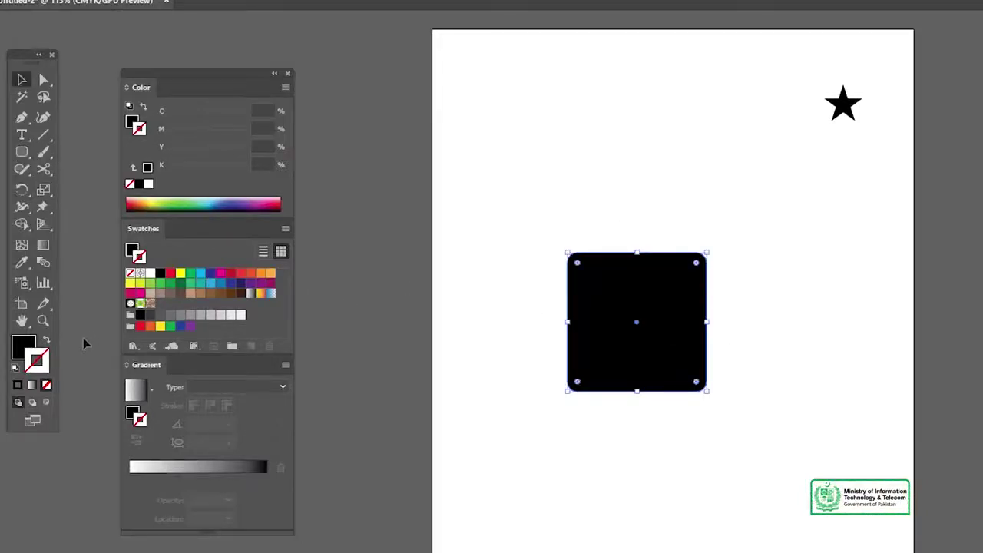
{"action": "left_click", "coordinate": [47, 342]}
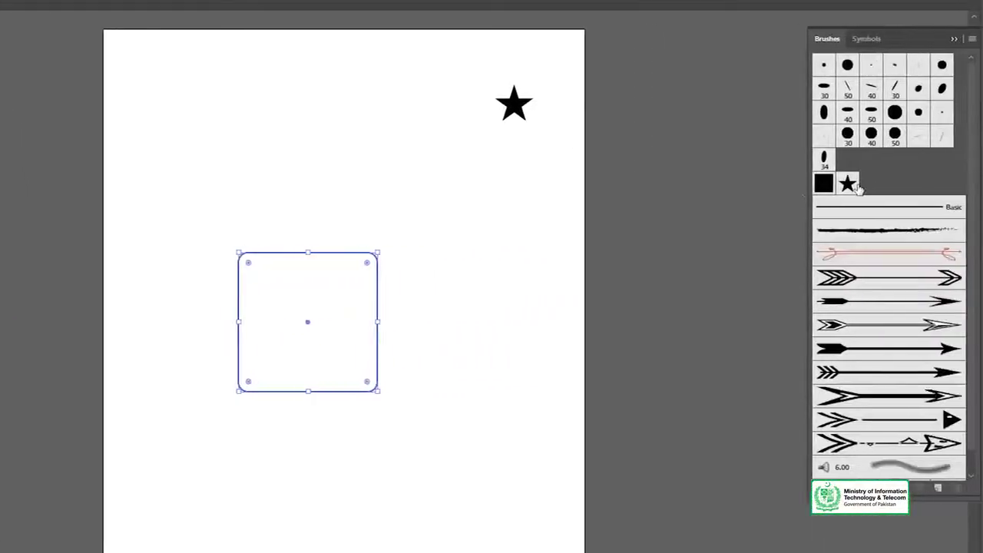
{"action": "left_click", "coordinate": [852, 184]}
{"action": "left_click", "coordinate": [321, 157]}
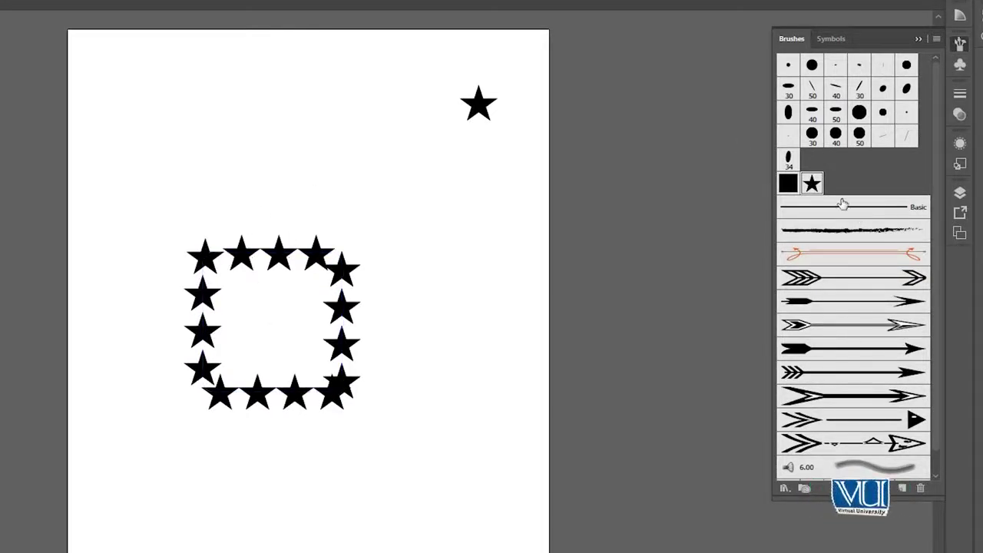
{"action": "double_click", "coordinate": [816, 185]}
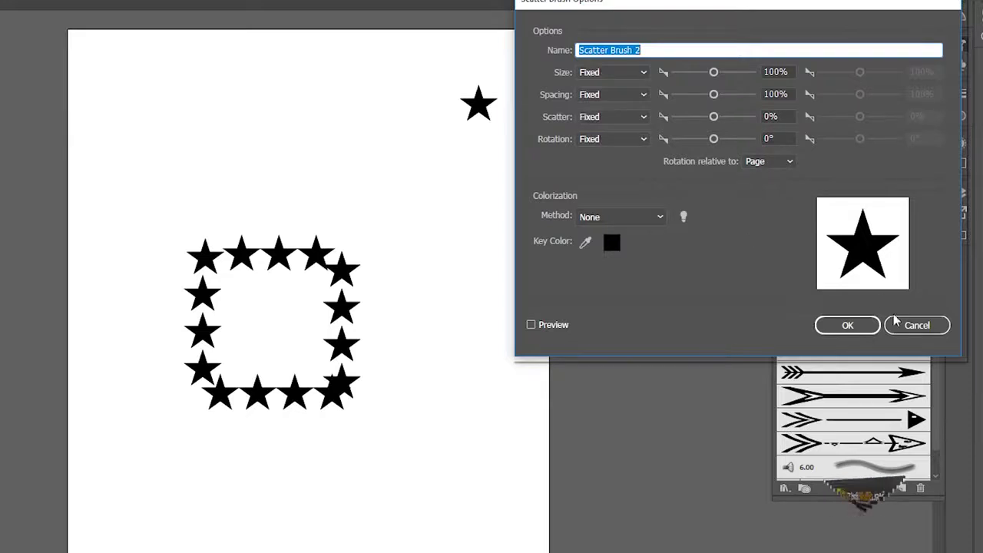
{"action": "left_click", "coordinate": [848, 324]}
Step: Delete all the star artwork, then start and cancel a new brush
{"action": "key", "text": "ctrl+a"}
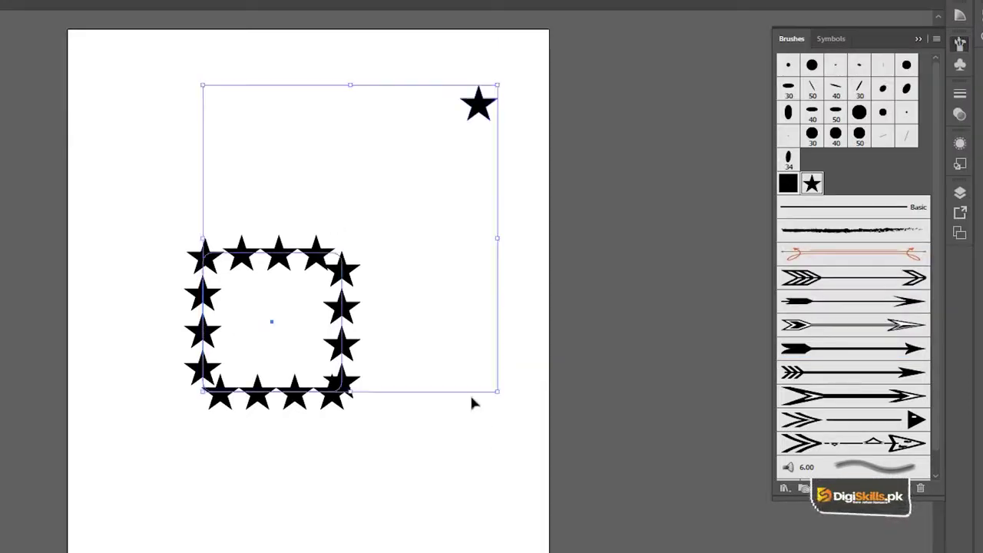
{"action": "key", "text": "Delete"}
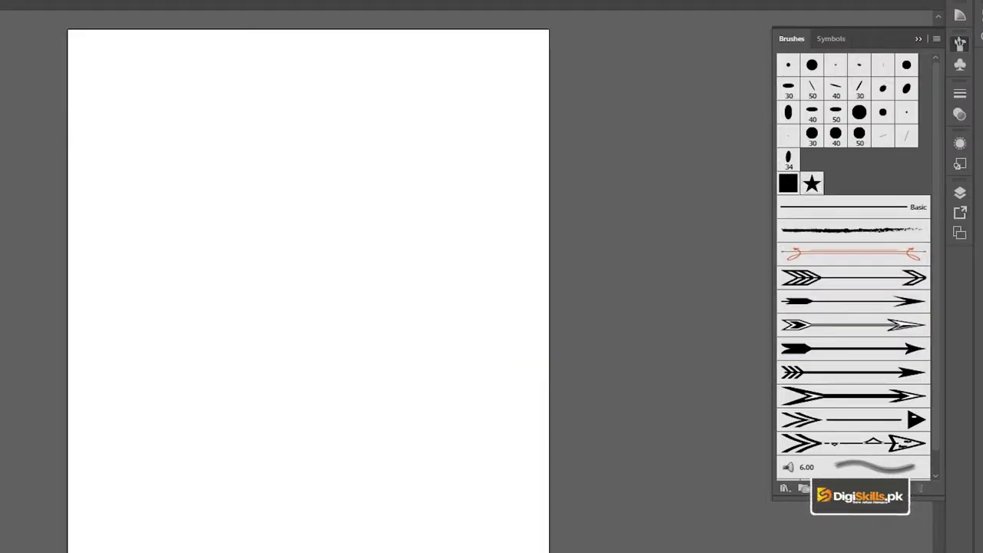
{"action": "left_click", "coordinate": [905, 489]}
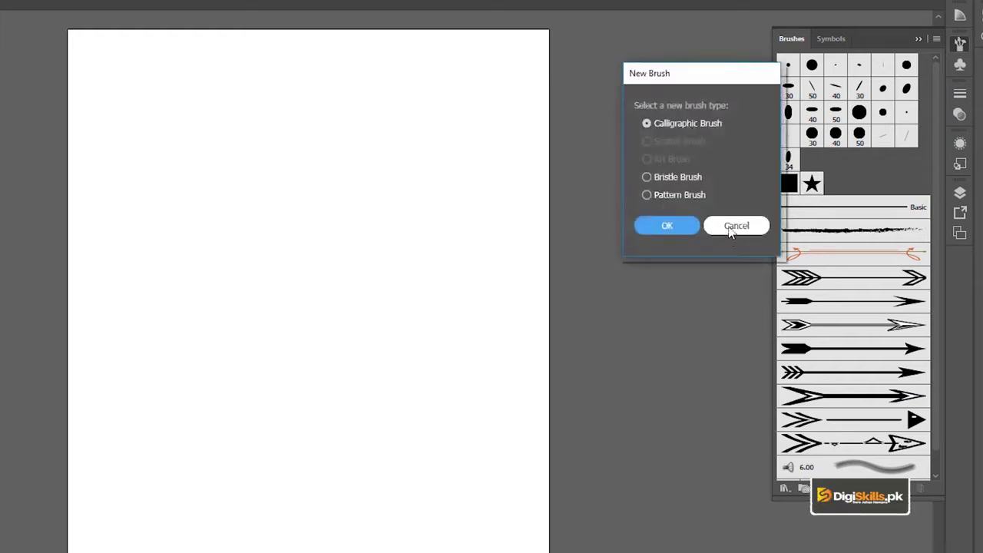
{"action": "left_click", "coordinate": [730, 226]}
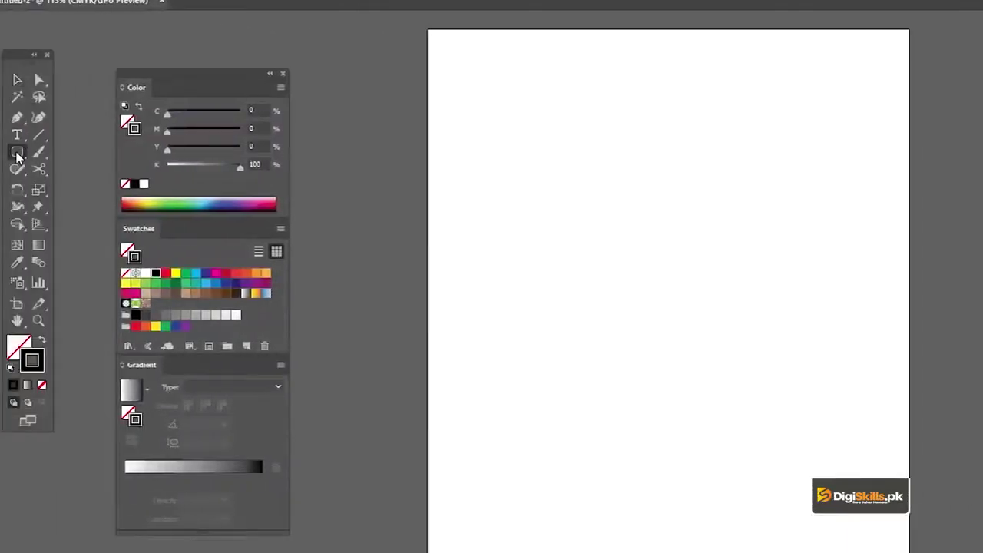
Step: Draw a small solid black ellipse and choose Art Brush as the new brush type
{"action": "left_click_drag", "start_coordinate": [18, 156], "coordinate": [77, 186]}
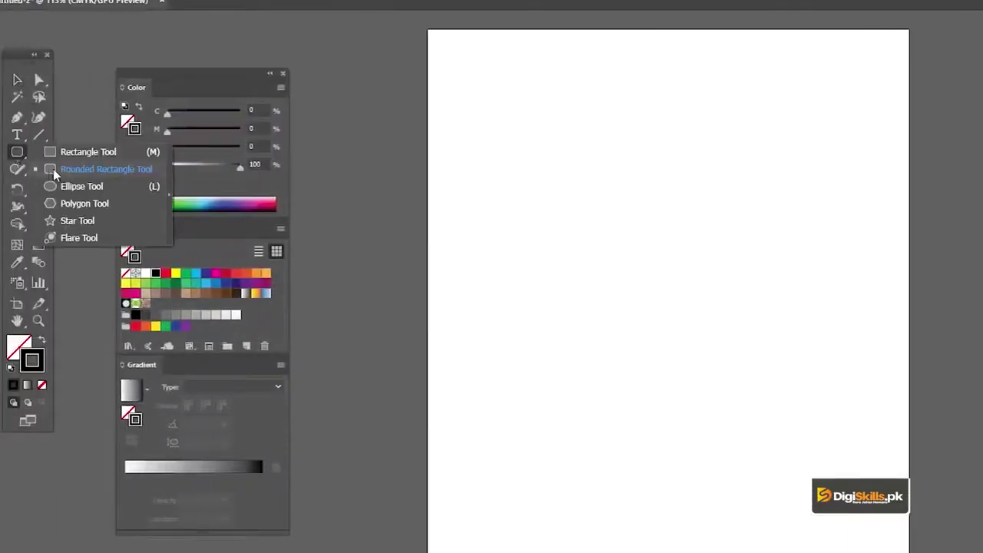
{"action": "left_click_drag", "start_coordinate": [655, 182], "coordinate": [706, 203]}
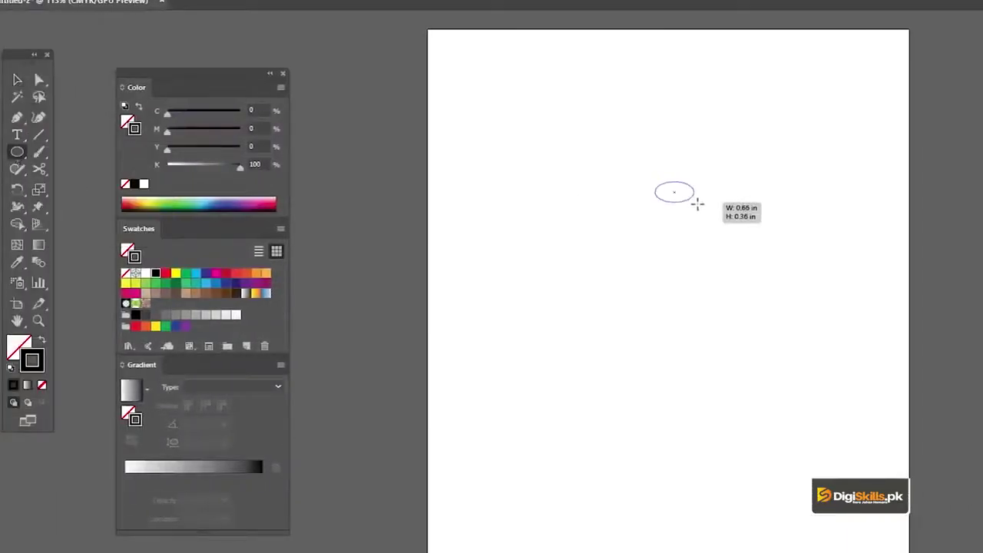
{"action": "key", "text": "v"}
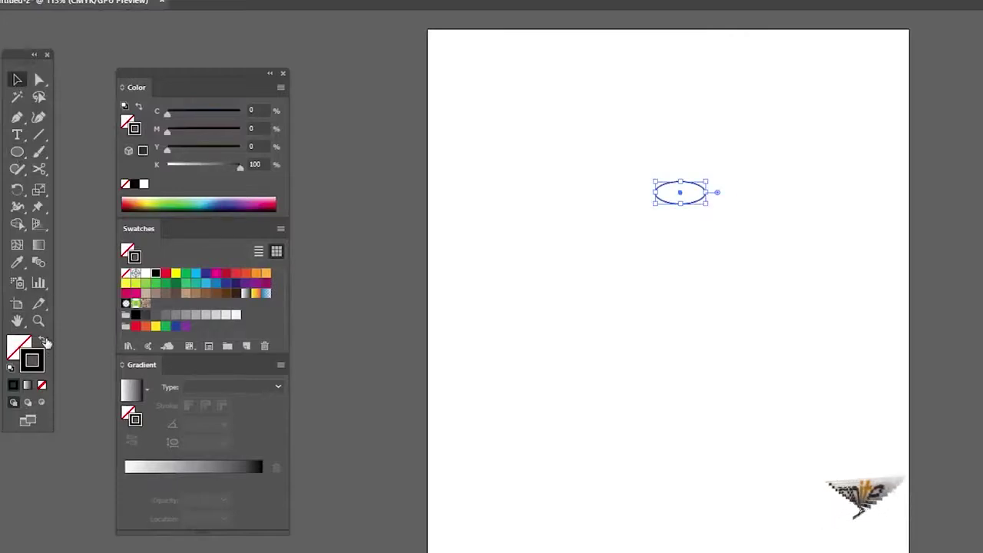
{"action": "left_click", "coordinate": [41, 339]}
{"action": "mouse_move", "coordinate": [706, 182]}
{"action": "left_mouse_down"}
{"action": "mouse_move", "coordinate": [724, 177]}
{"action": "mouse_move", "coordinate": [708, 181]}
{"action": "left_mouse_up"}
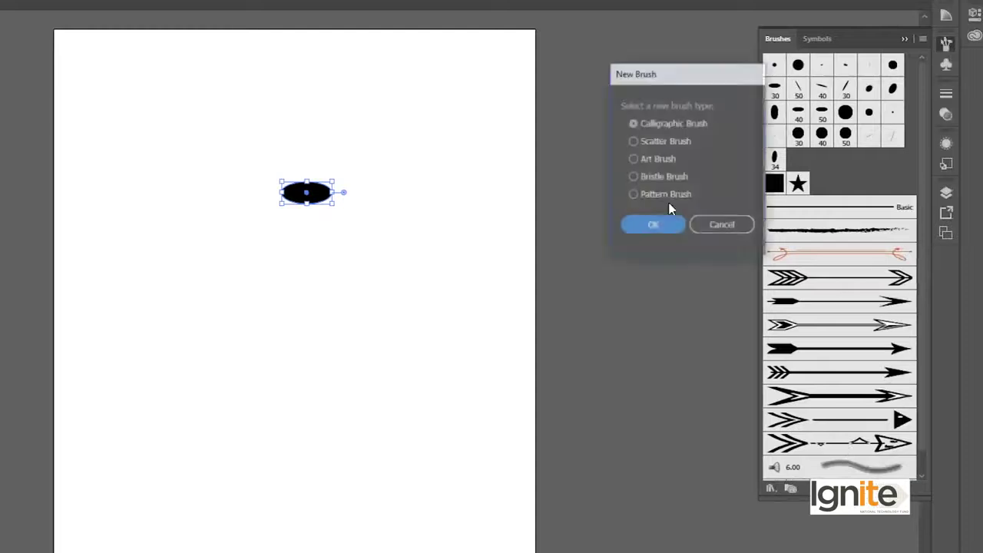
{"action": "left_click", "coordinate": [657, 160]}
Step: Compare the art brush scaling options, keeping Stretch to Fit Stroke Length
{"action": "left_click", "coordinate": [653, 225]}
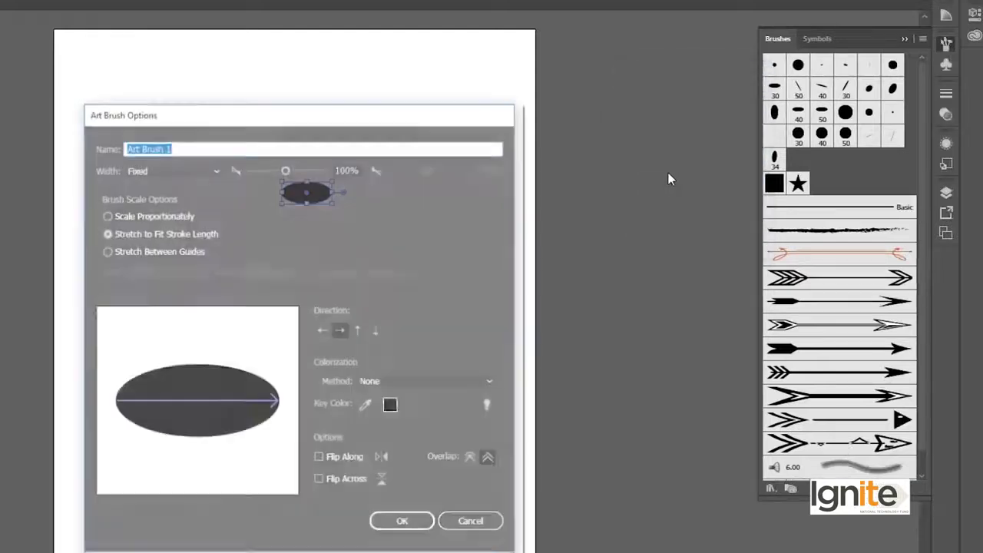
{"action": "left_click_drag", "start_coordinate": [307, 110], "coordinate": [701, 34]}
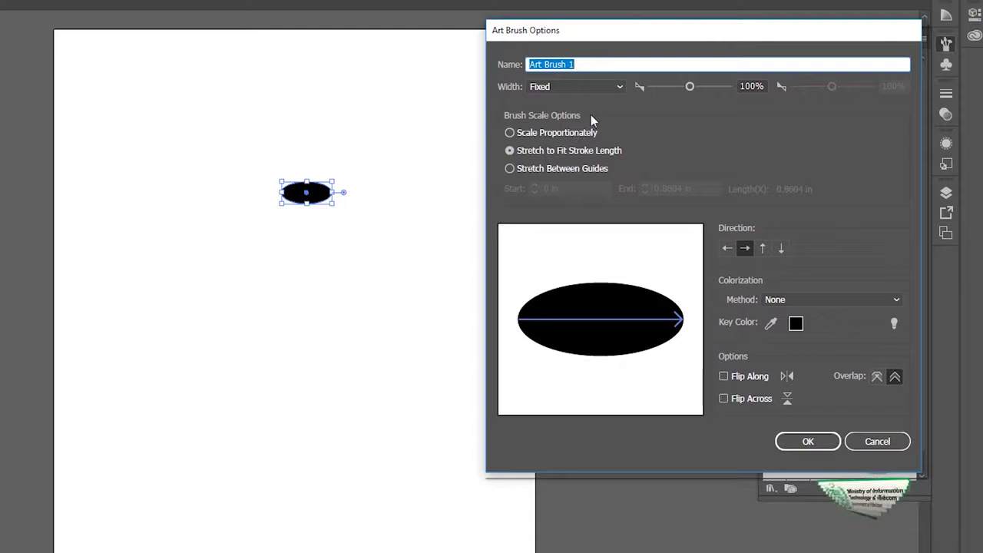
{"action": "left_click", "coordinate": [576, 89]}
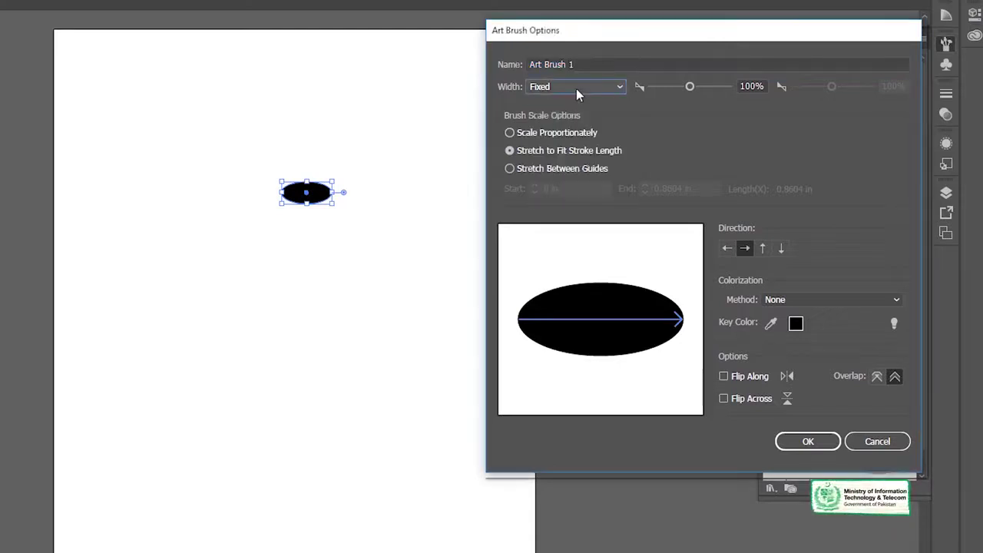
{"action": "left_click", "coordinate": [511, 134]}
{"action": "left_click", "coordinate": [510, 151]}
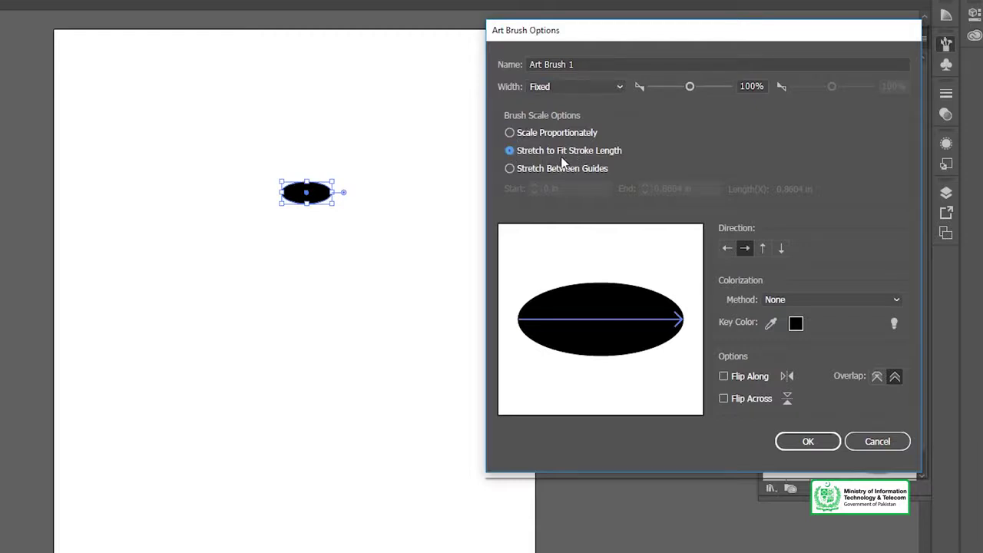
{"action": "left_click", "coordinate": [509, 169]}
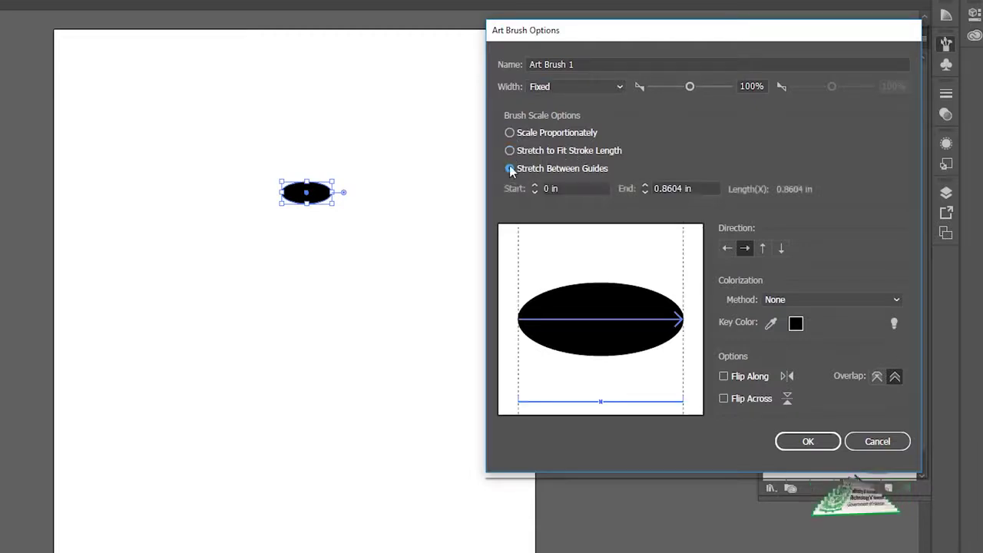
{"action": "left_click", "coordinate": [508, 148]}
{"action": "left_click", "coordinate": [509, 132]}
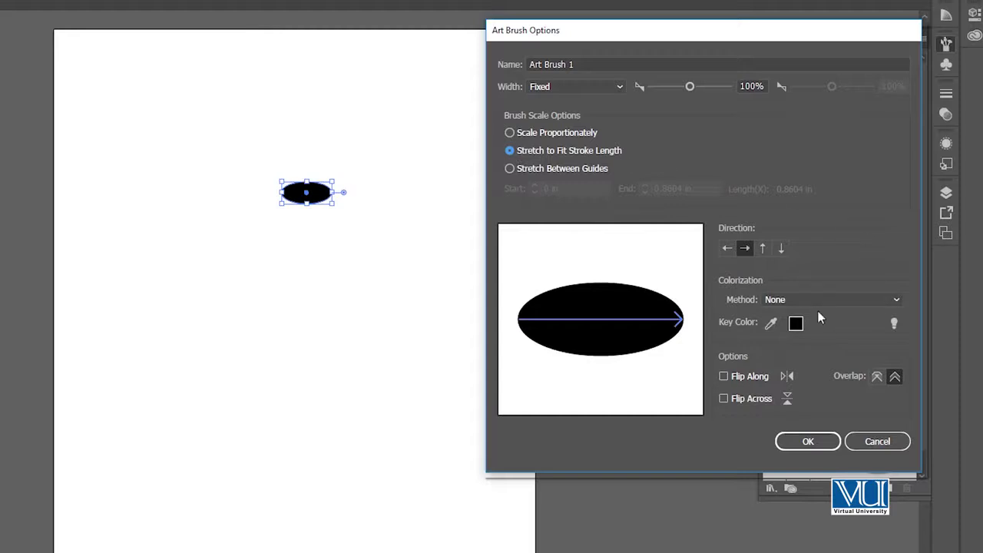
Step: Set Colorization Method to Tints and save Art Brush 1
{"action": "left_click", "coordinate": [805, 296]}
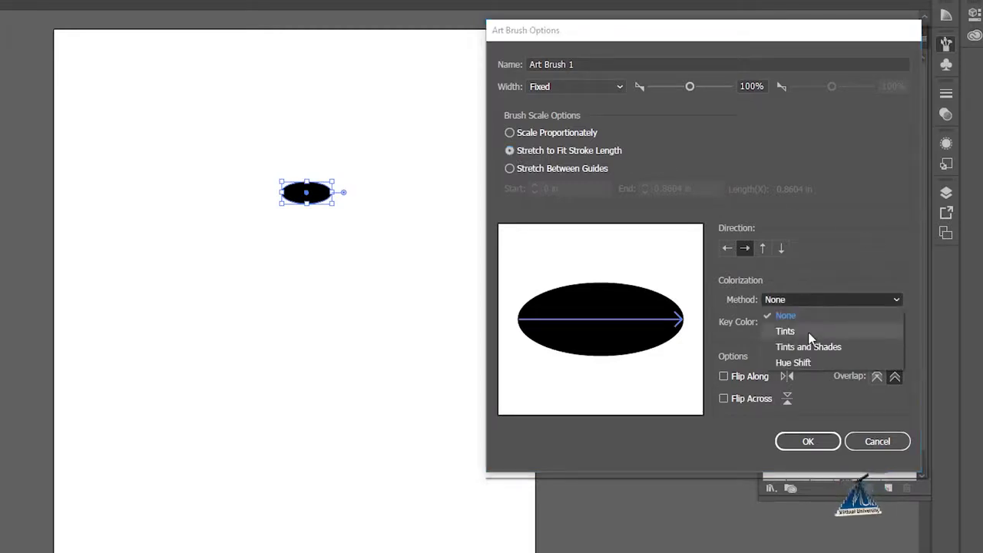
{"action": "left_click", "coordinate": [808, 332]}
{"action": "left_click", "coordinate": [796, 298]}
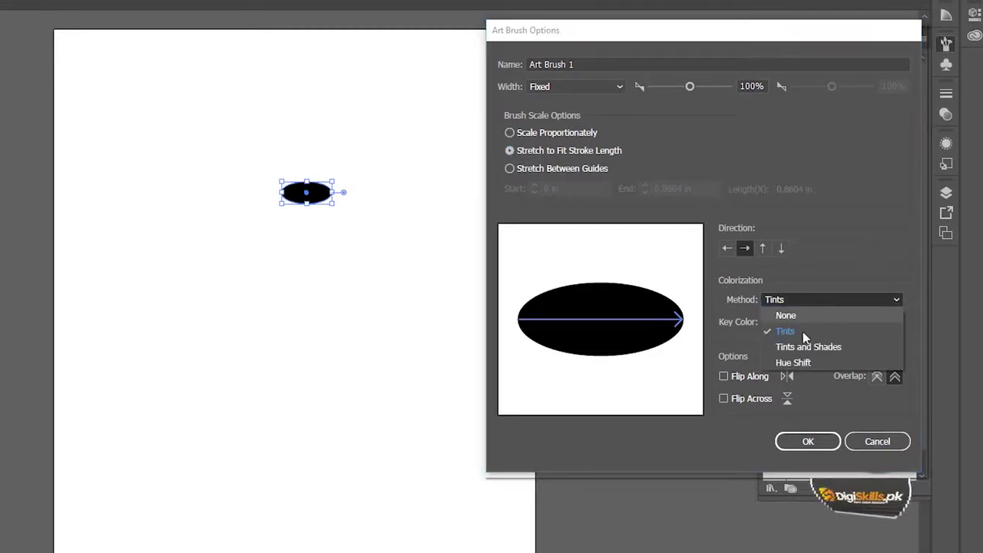
{"action": "left_click", "coordinate": [803, 333]}
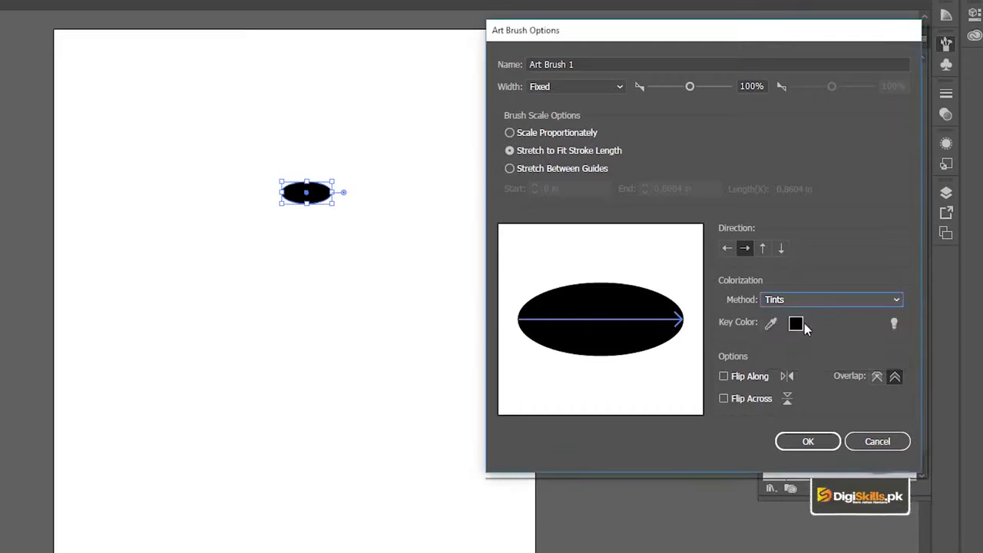
{"action": "left_click", "coordinate": [799, 297]}
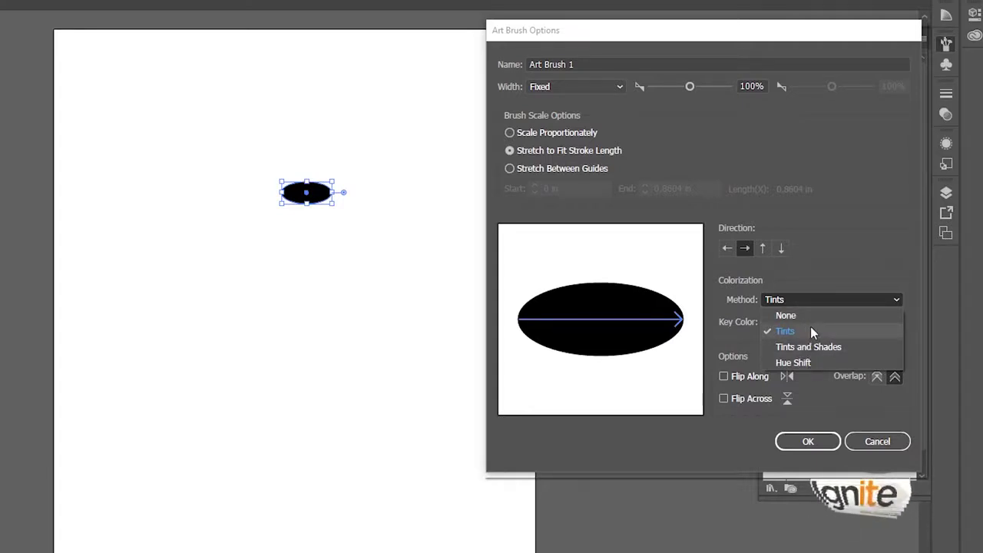
{"action": "left_click", "coordinate": [810, 327]}
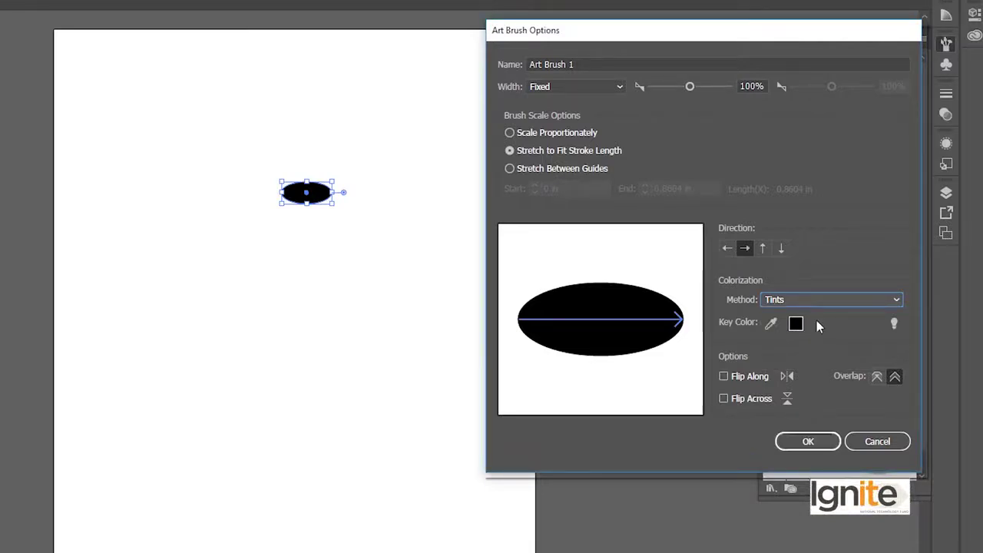
{"action": "left_click", "coordinate": [804, 442]}
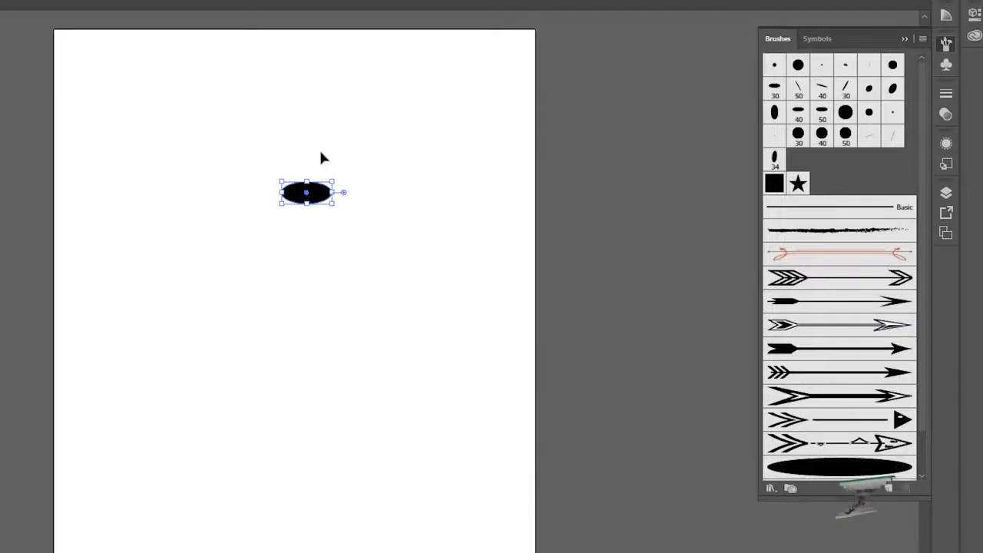
Step: Paint test strokes with Art Brush 1 using the Paintbrush, keeping an S-shaped curve
{"action": "left_click", "coordinate": [320, 152]}
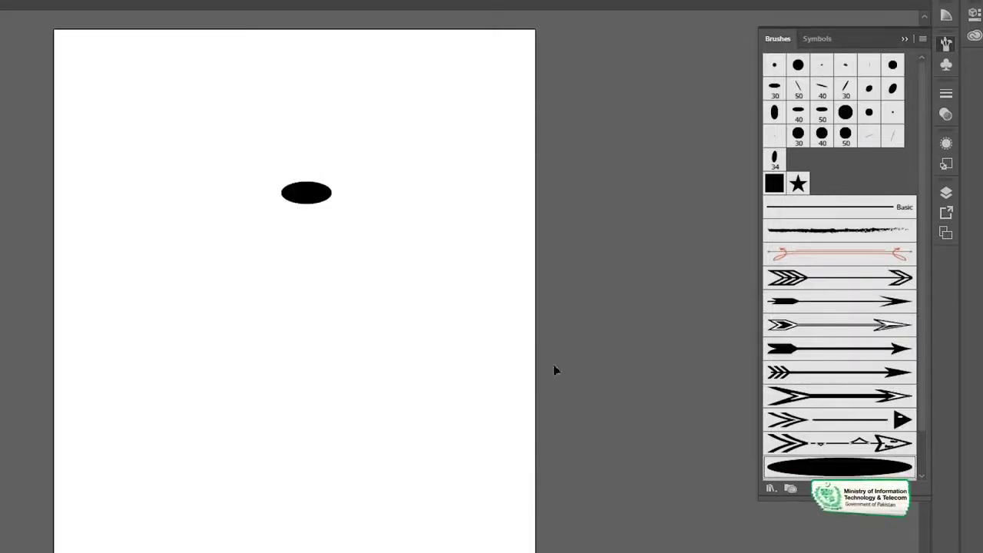
{"action": "key", "text": "b"}
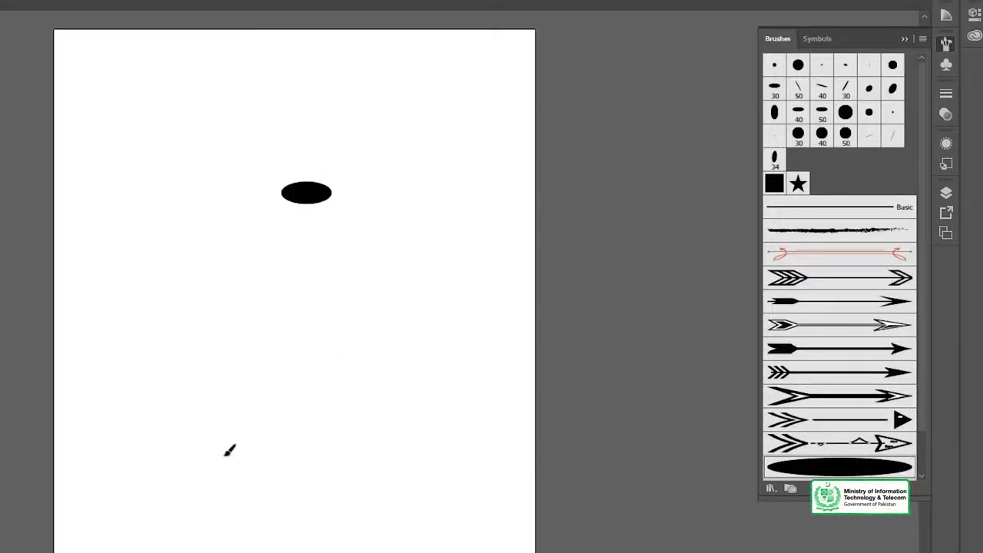
{"action": "left_click_drag", "start_coordinate": [400, 349], "coordinate": [428, 303]}
{"action": "key", "text": "ctrl+z"}
{"action": "left_click_drag", "start_coordinate": [440, 213], "coordinate": [436, 151]}
{"action": "key", "text": "ctrl+z"}
{"action": "left_click_drag", "start_coordinate": [363, 424], "coordinate": [114, 407]}
{"action": "key", "text": "ctrl+z"}
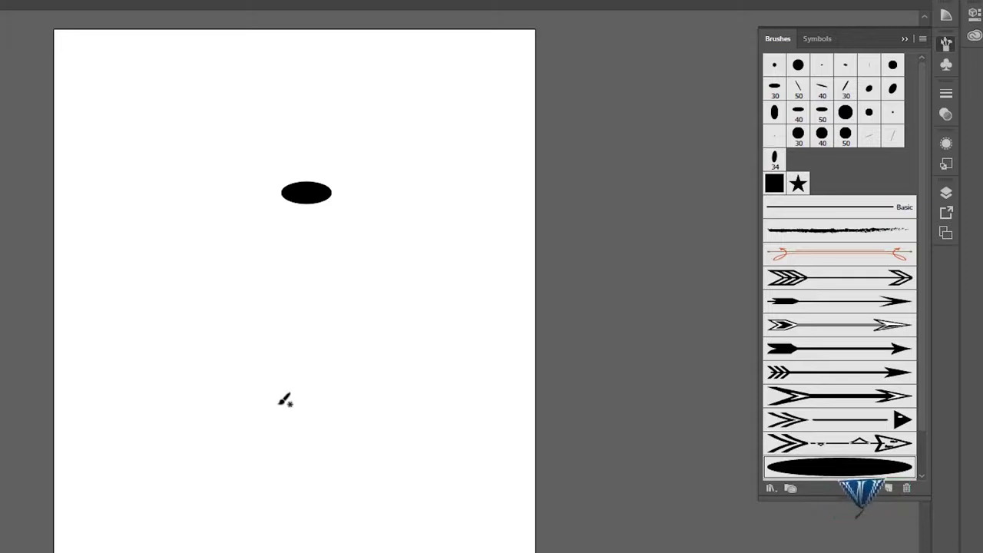
{"action": "left_click_drag", "start_coordinate": [286, 520], "coordinate": [451, 330]}
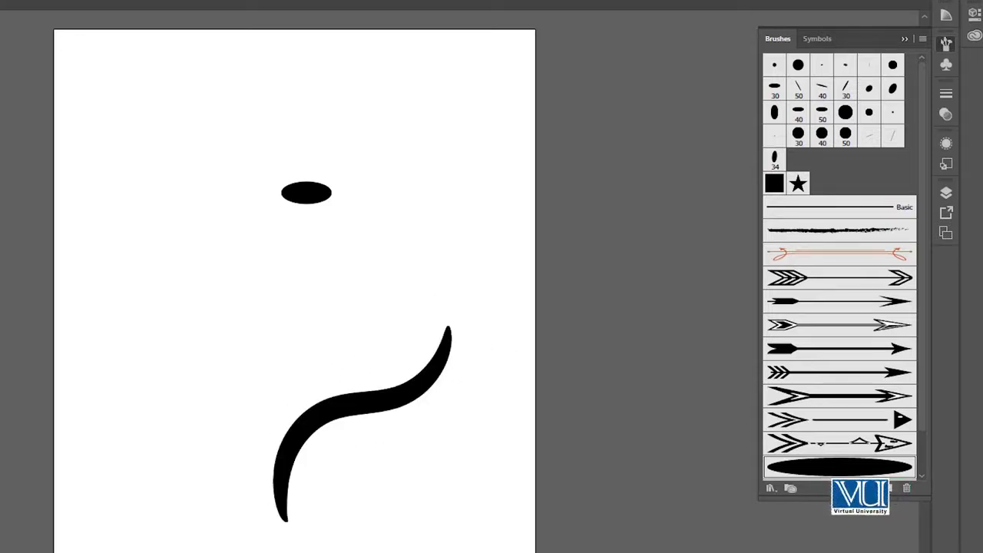
Step: Review Art Brush 1 options without changes and select all artwork
{"action": "double_click", "coordinate": [867, 469]}
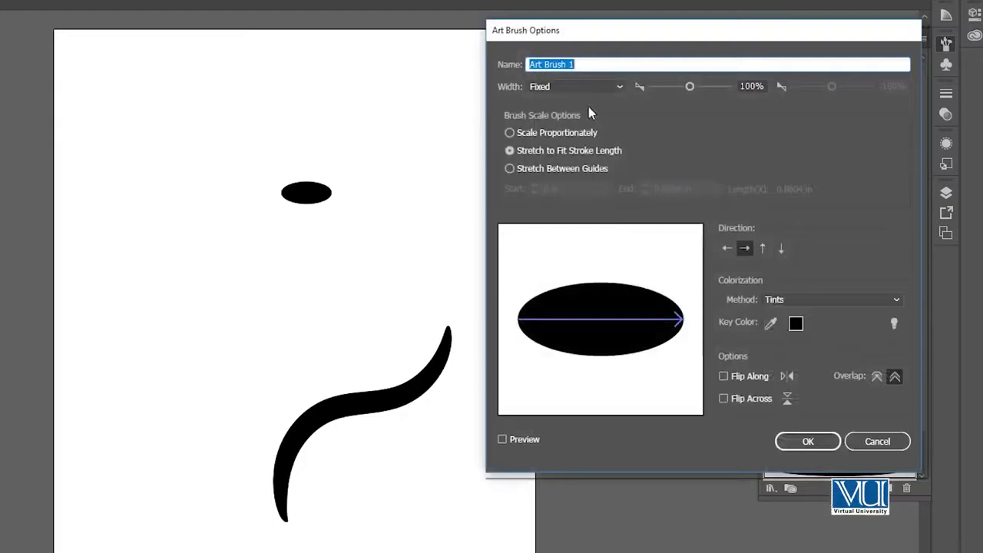
{"action": "left_click", "coordinate": [837, 442]}
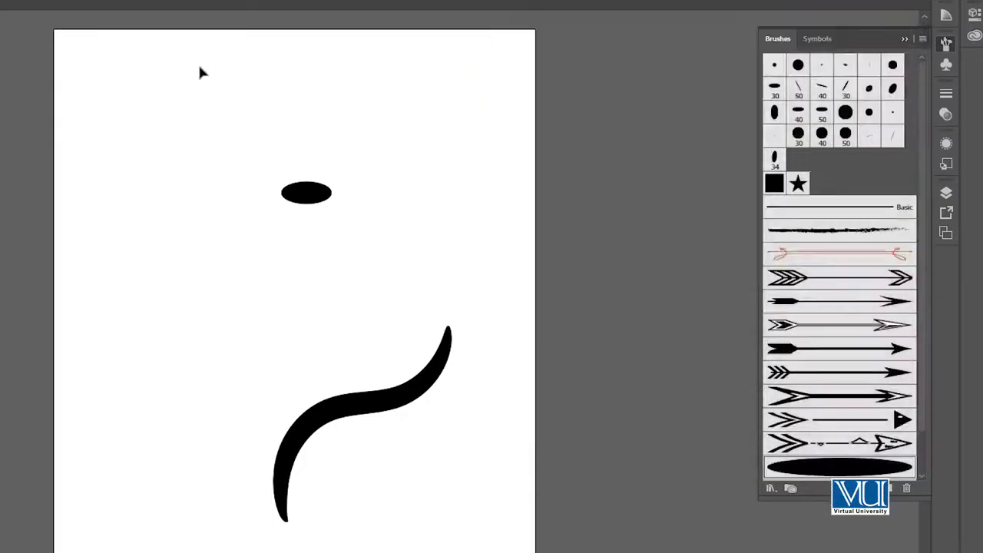
{"action": "key", "text": "ctrl+a"}
Step: Delete the ellipse and test stroke, then cancel a new brush and reveal the shape tools
{"action": "key", "text": "Delete"}
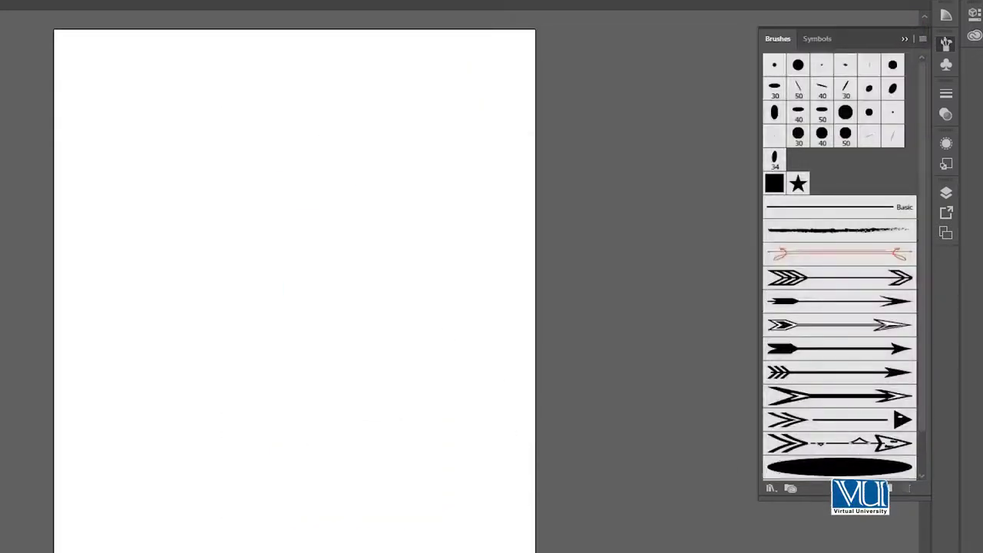
{"action": "left_click", "coordinate": [891, 489]}
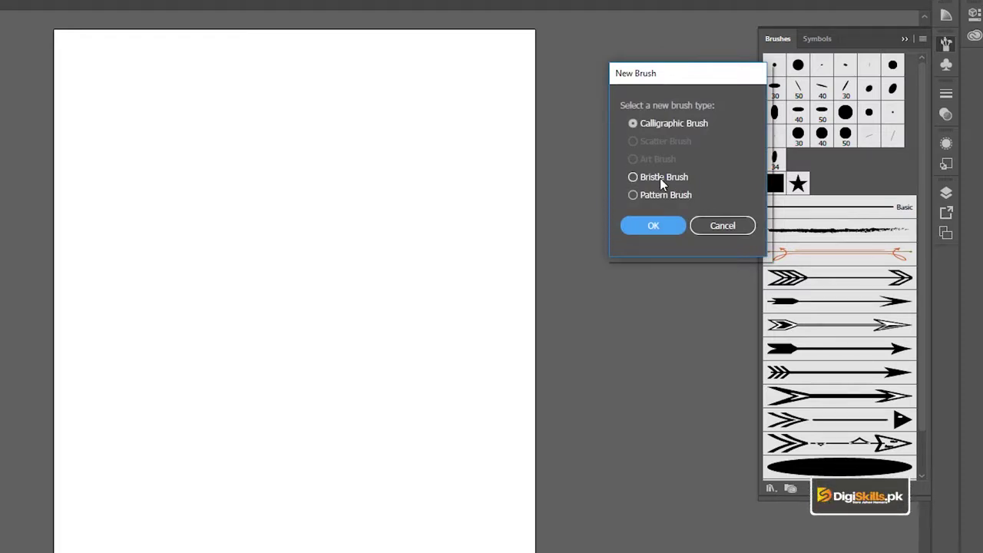
{"action": "left_click", "coordinate": [722, 225]}
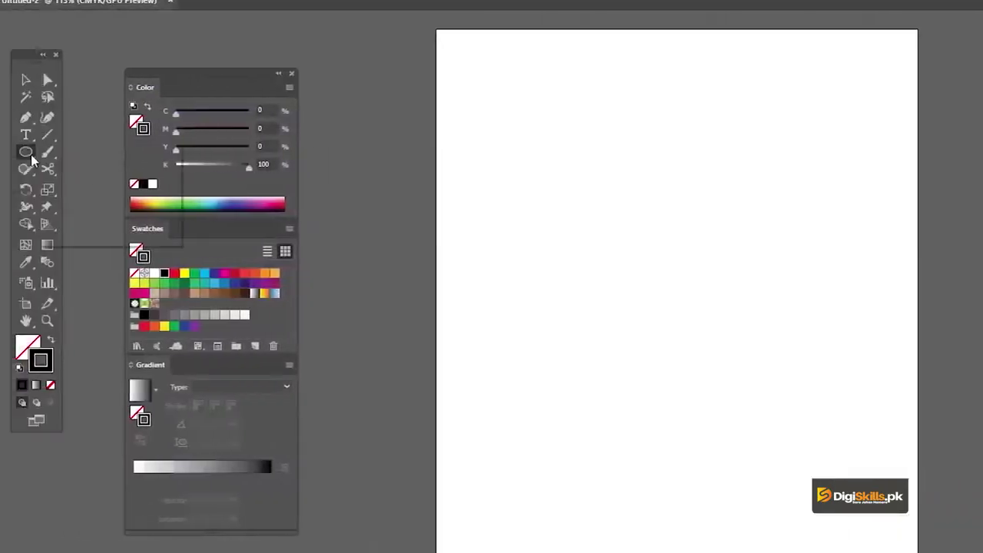
{"action": "mouse_move", "coordinate": [25, 151]}
{"action": "left_mouse_down"}
{"action": "mouse_move", "coordinate": [75, 186]}
{"action": "mouse_move", "coordinate": [74, 152]}
{"action": "left_mouse_up"}
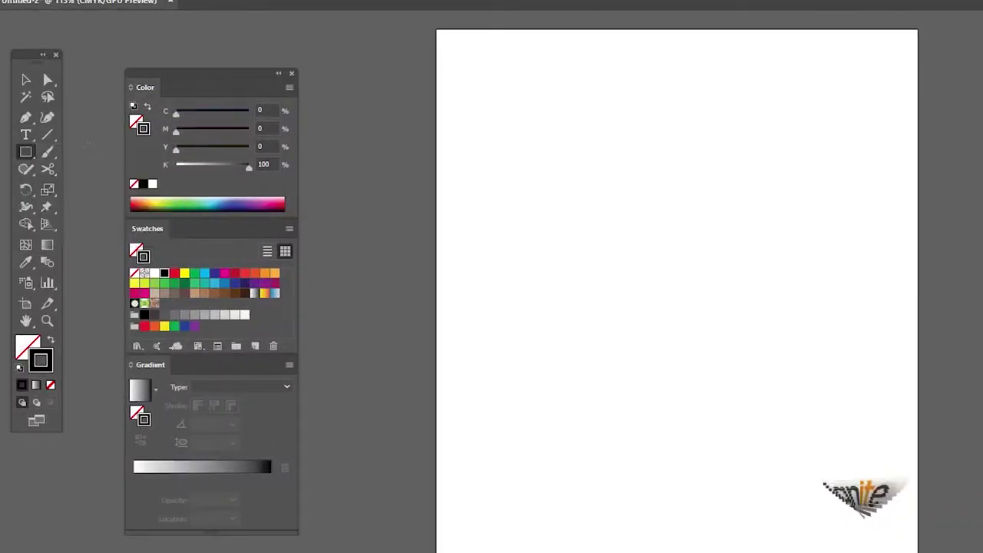
Step: Draw a rectangle filled red with no stroke
{"action": "mouse_move", "coordinate": [737, 234]}
{"action": "left_mouse_down"}
{"action": "mouse_move", "coordinate": [755, 288]}
{"action": "mouse_move", "coordinate": [771, 296]}
{"action": "left_mouse_up"}
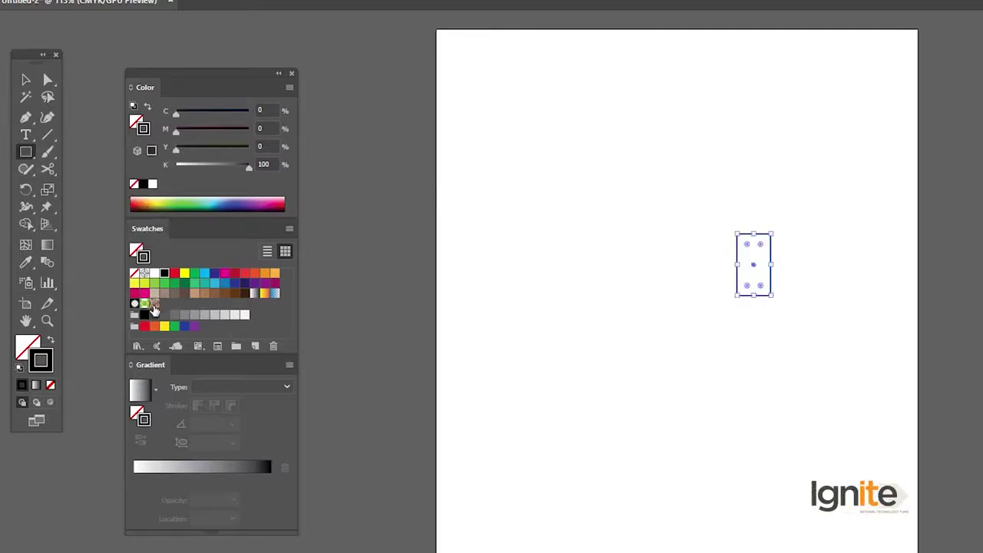
{"action": "key", "text": "v"}
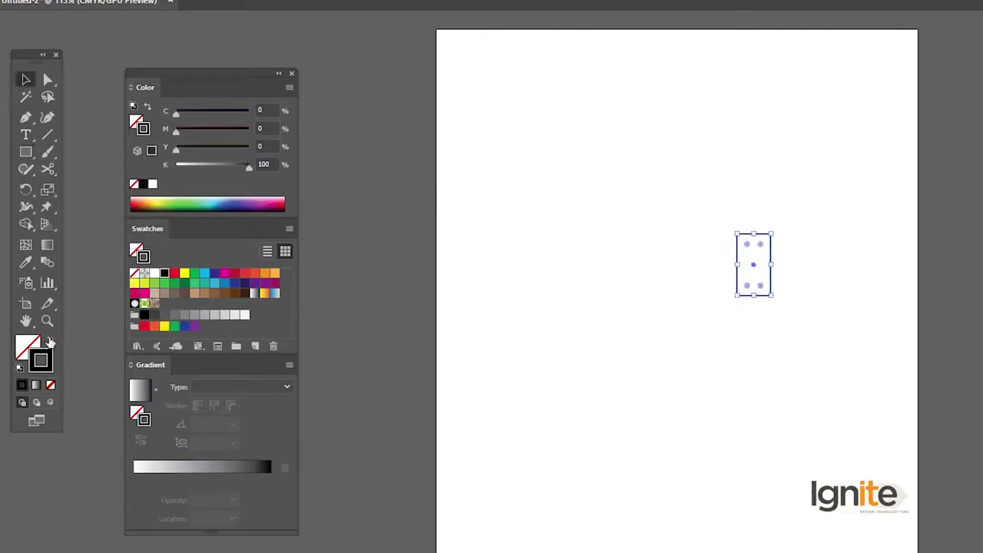
{"action": "left_click", "coordinate": [49, 341]}
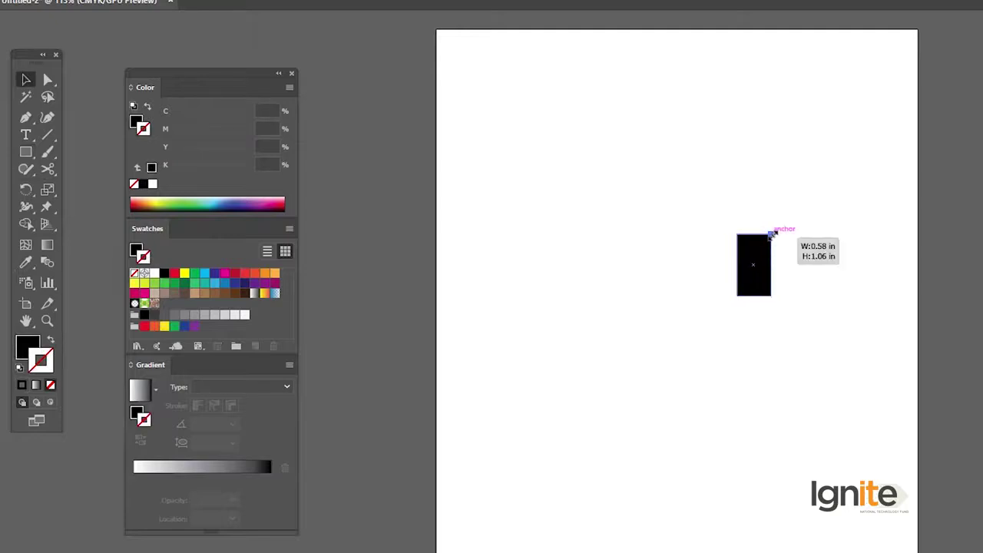
{"action": "left_click_drag", "start_coordinate": [772, 232], "coordinate": [776, 227]}
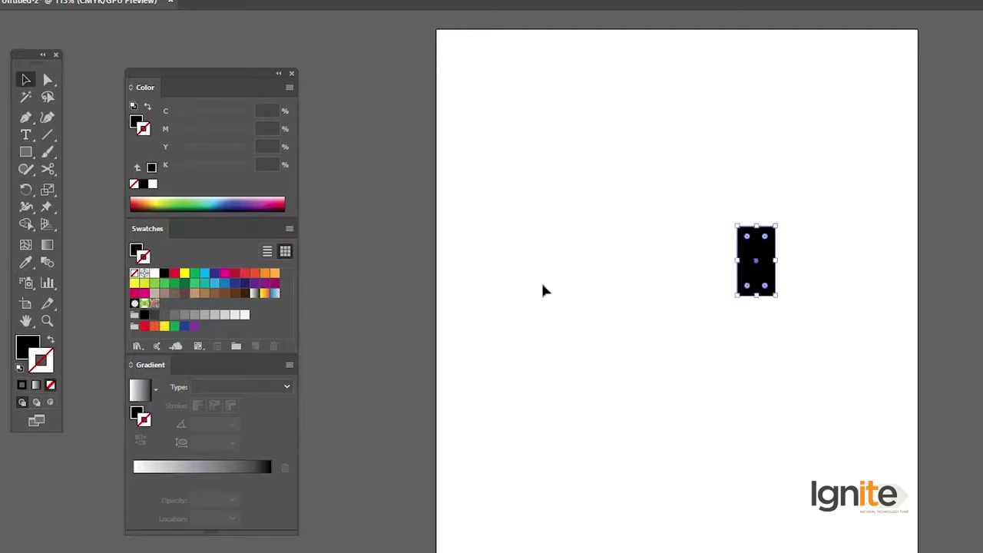
{"action": "left_click", "coordinate": [174, 274]}
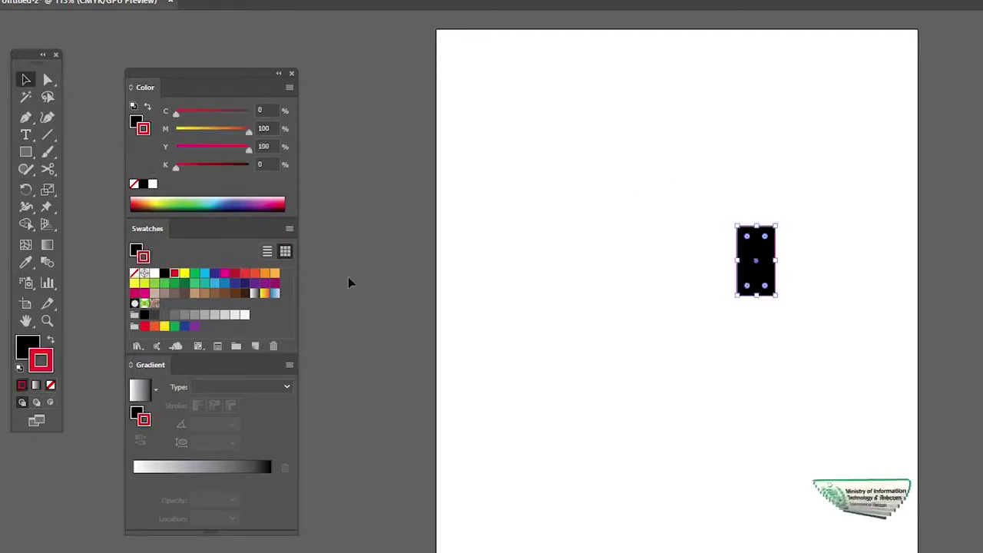
{"action": "left_click", "coordinate": [133, 272]}
{"action": "left_click", "coordinate": [29, 349]}
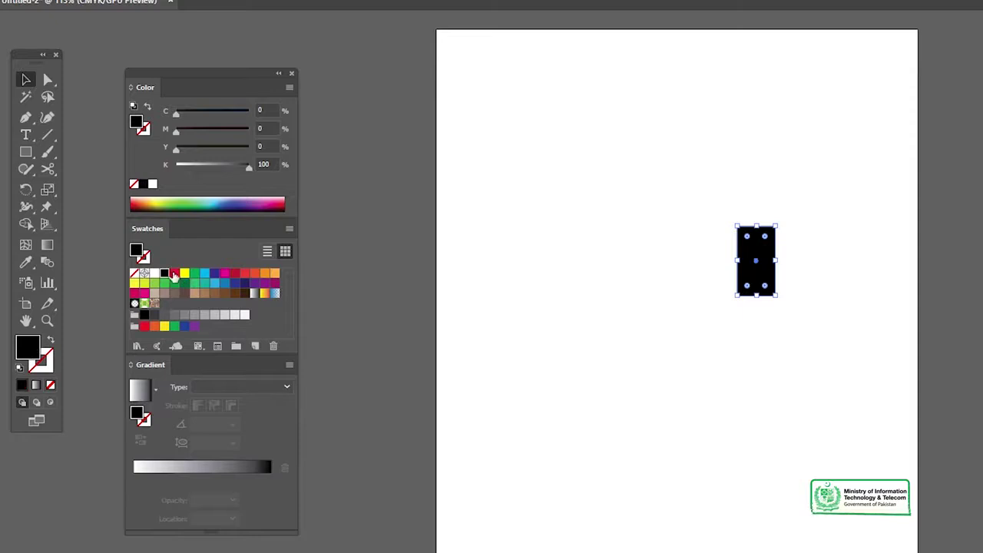
{"action": "left_click", "coordinate": [174, 274]}
Step: Add a smaller teal copy in front of the red rectangle and scale the tile down
{"action": "left_click_drag", "start_coordinate": [763, 257], "coordinate": [792, 261]}
{"action": "mouse_move", "coordinate": [812, 227]}
{"action": "left_mouse_down"}
{"action": "mouse_move", "coordinate": [803, 249]}
{"action": "mouse_move", "coordinate": [764, 252]}
{"action": "left_mouse_up"}
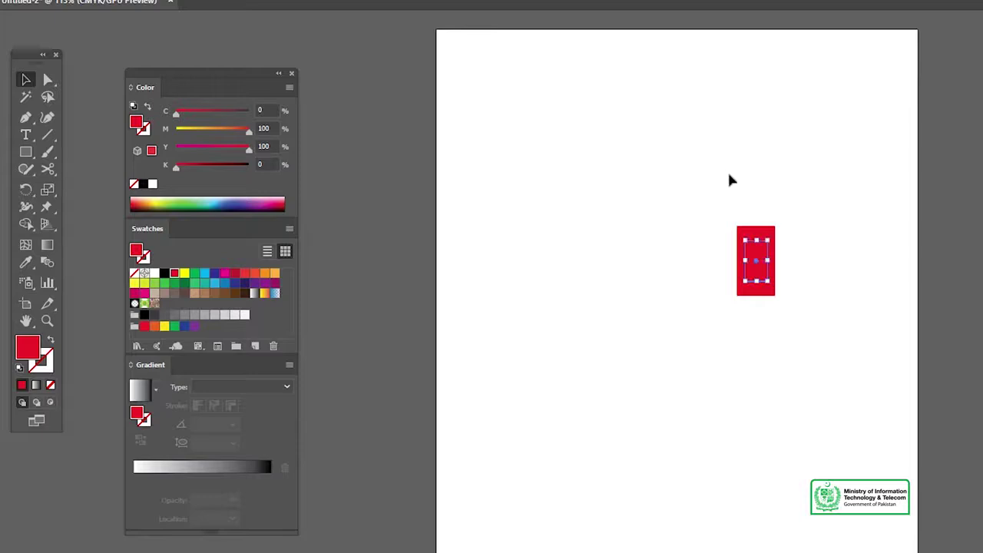
{"action": "right_click", "coordinate": [756, 253]}
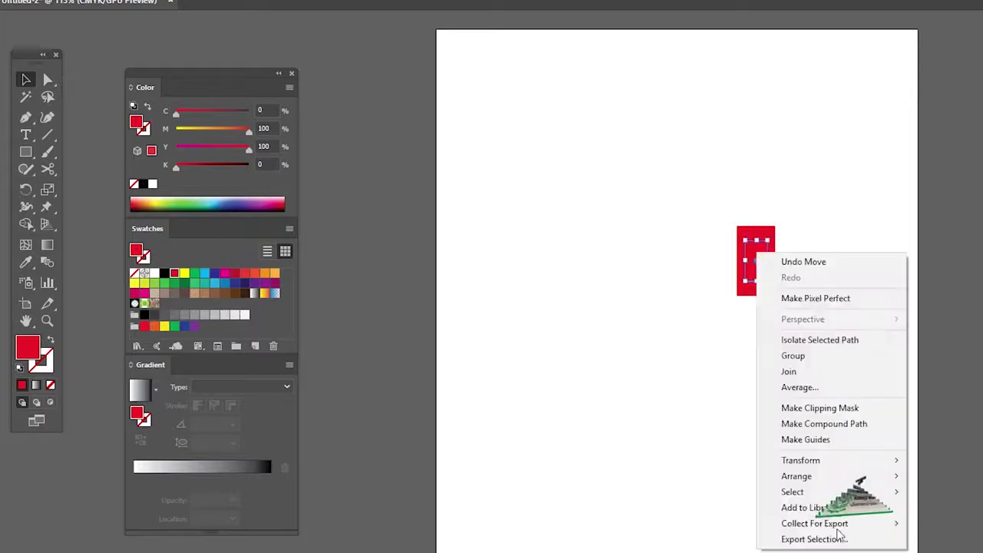
{"action": "left_click", "coordinate": [952, 477]}
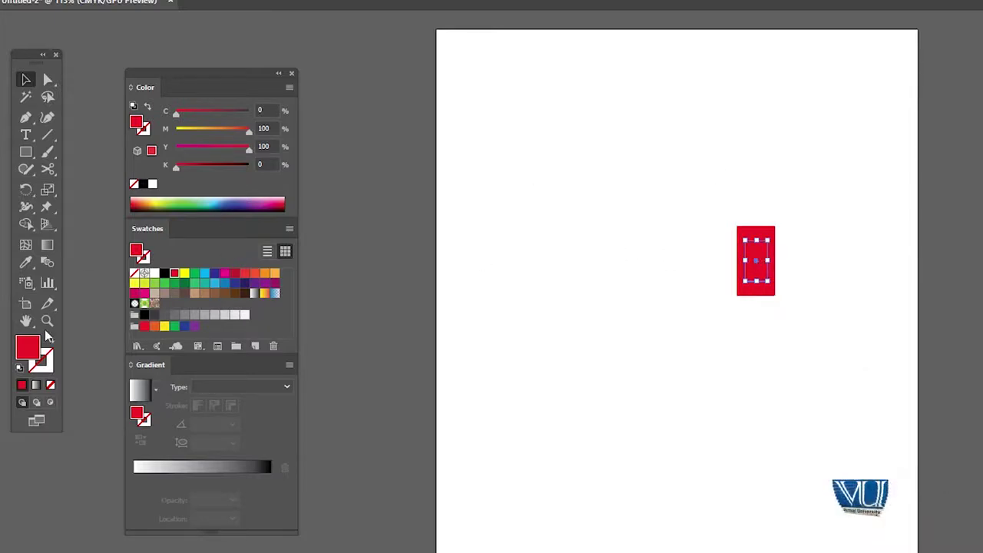
{"action": "left_click", "coordinate": [205, 283]}
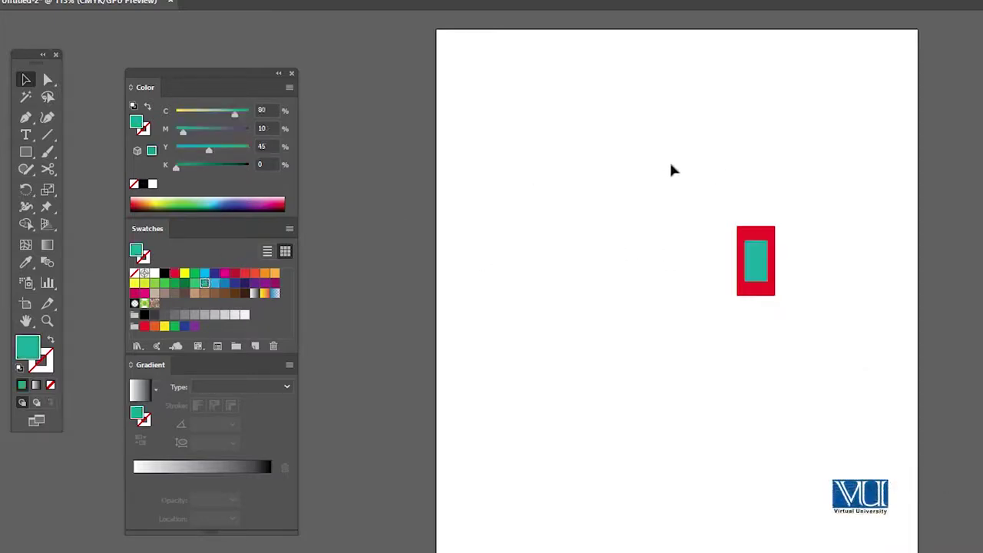
{"action": "mouse_move", "coordinate": [776, 226]}
{"action": "left_mouse_down"}
{"action": "mouse_move", "coordinate": [799, 241]}
{"action": "mouse_move", "coordinate": [455, 238]}
{"action": "left_mouse_up"}
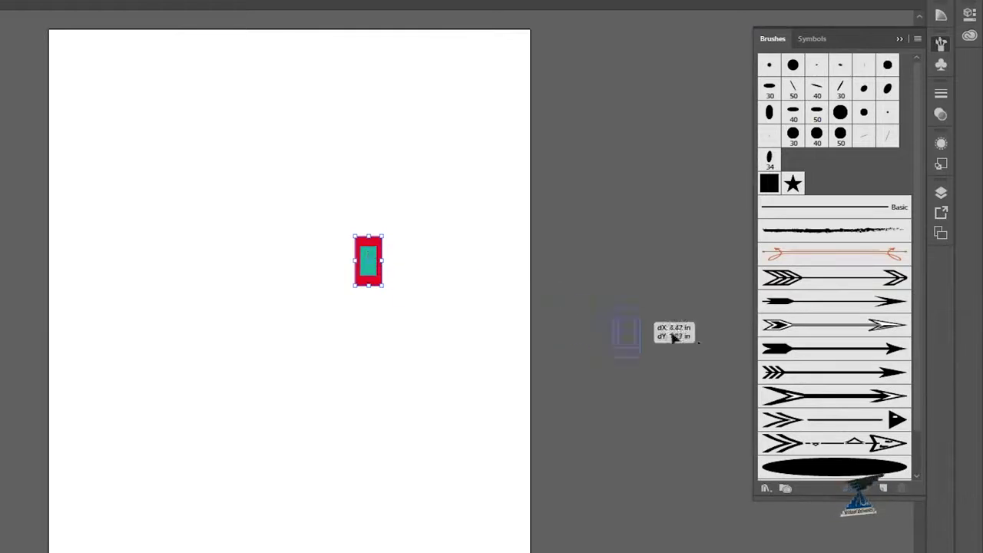
Step: Make the red-and-teal tile a Pattern Brush with Tints colorization
{"action": "left_click_drag", "start_coordinate": [370, 264], "coordinate": [811, 425]}
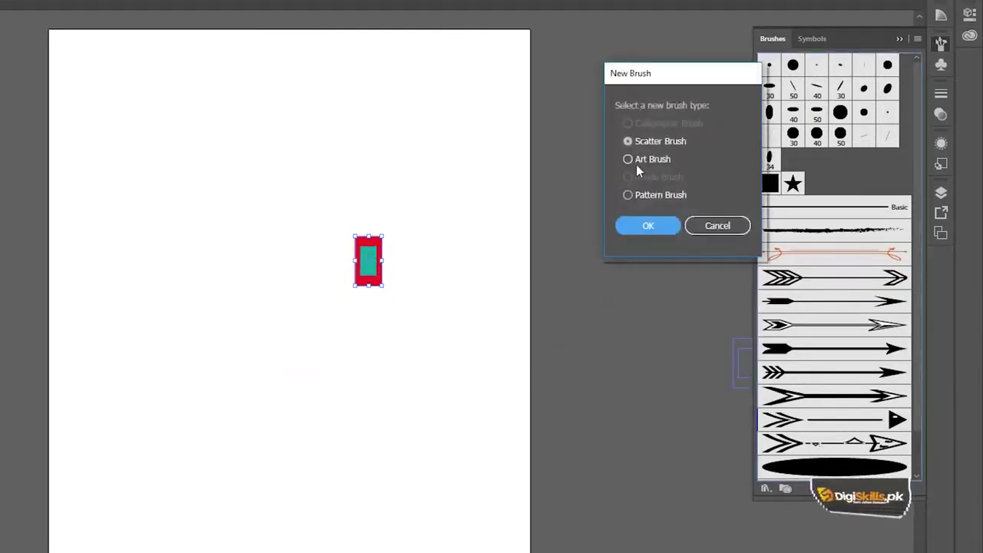
{"action": "left_click", "coordinate": [648, 227]}
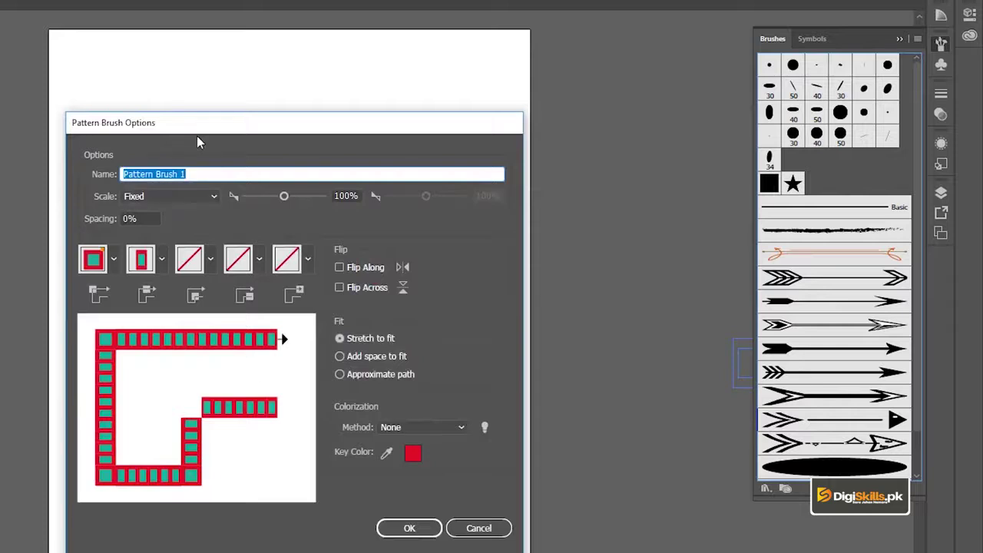
{"action": "left_click_drag", "start_coordinate": [226, 123], "coordinate": [618, 5]}
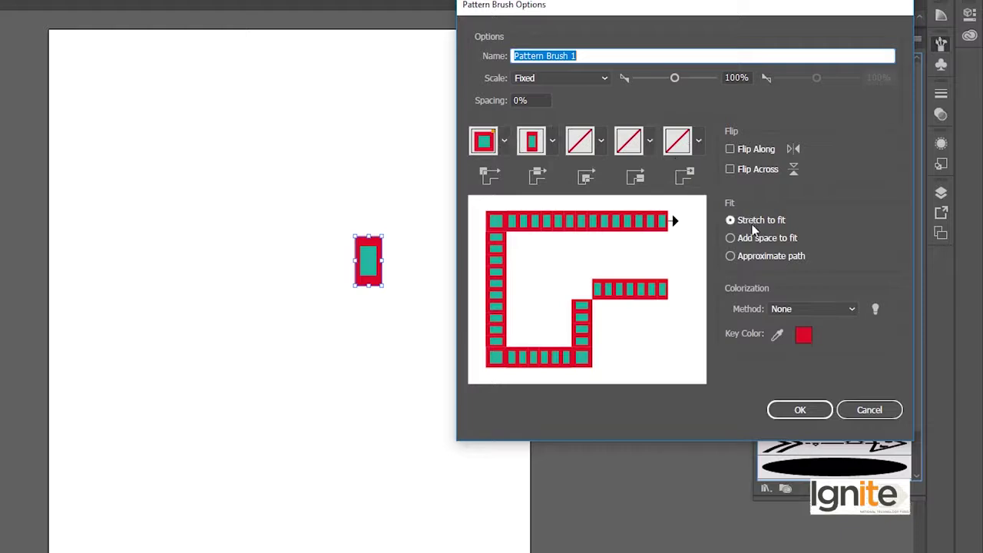
{"action": "left_click", "coordinate": [793, 306]}
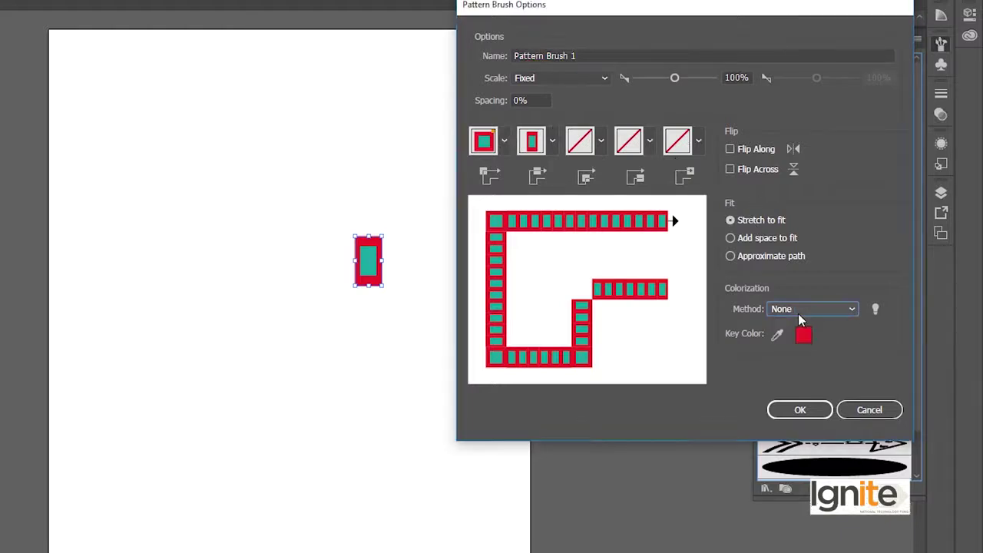
{"action": "key", "text": "Down"}
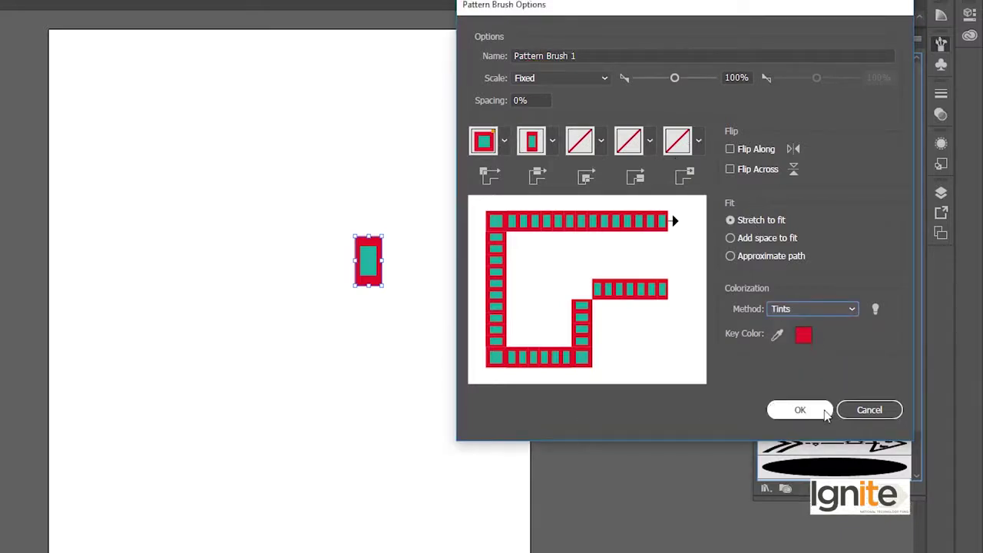
{"action": "left_click", "coordinate": [823, 412]}
{"action": "left_click_drag", "start_coordinate": [379, 188], "coordinate": [401, 295]}
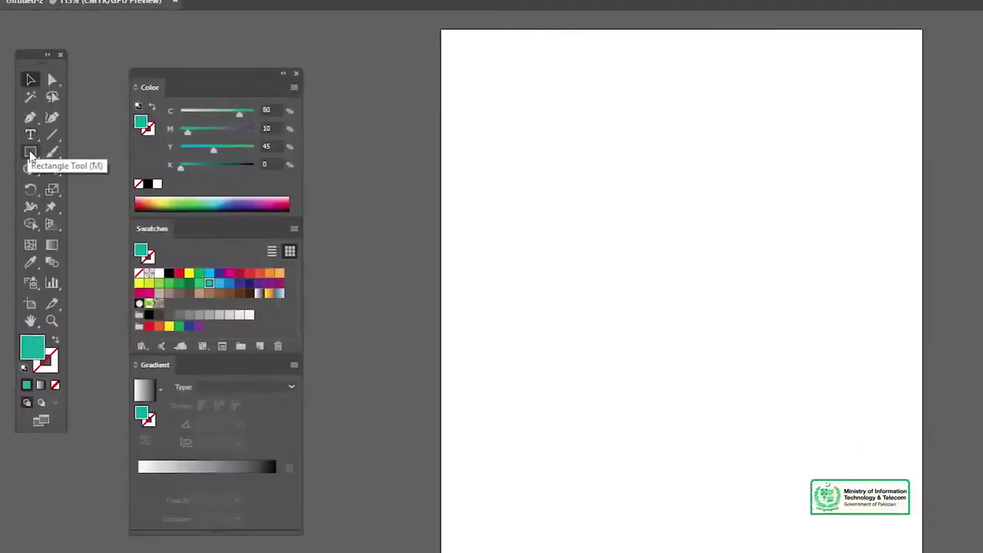
Step: Draw an unfilled circle, apply Pattern Brush 1, and set its stroke colour to red
{"action": "left_click", "coordinate": [31, 154]}
{"action": "left_click", "coordinate": [130, 187]}
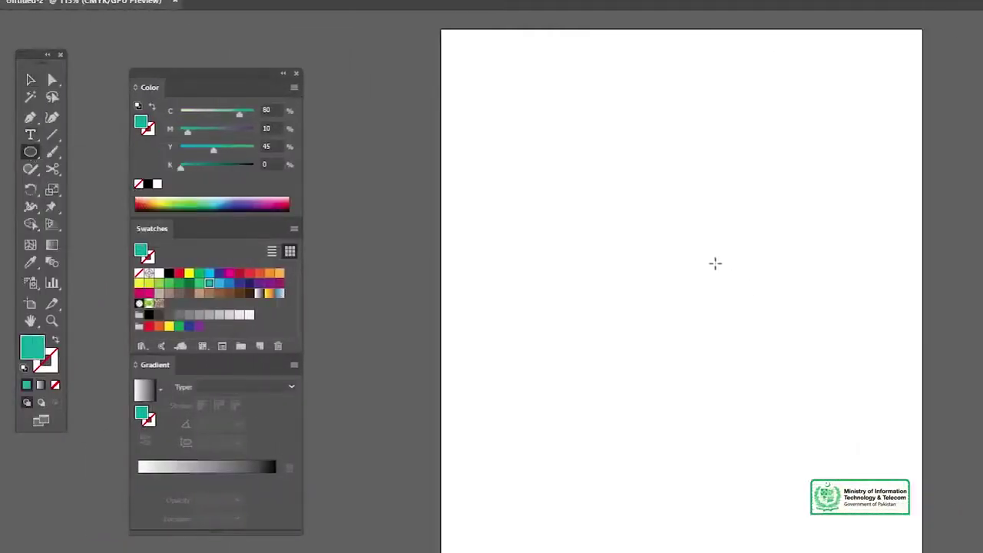
{"action": "left_click_drag", "start_coordinate": [643, 227], "coordinate": [745, 259]}
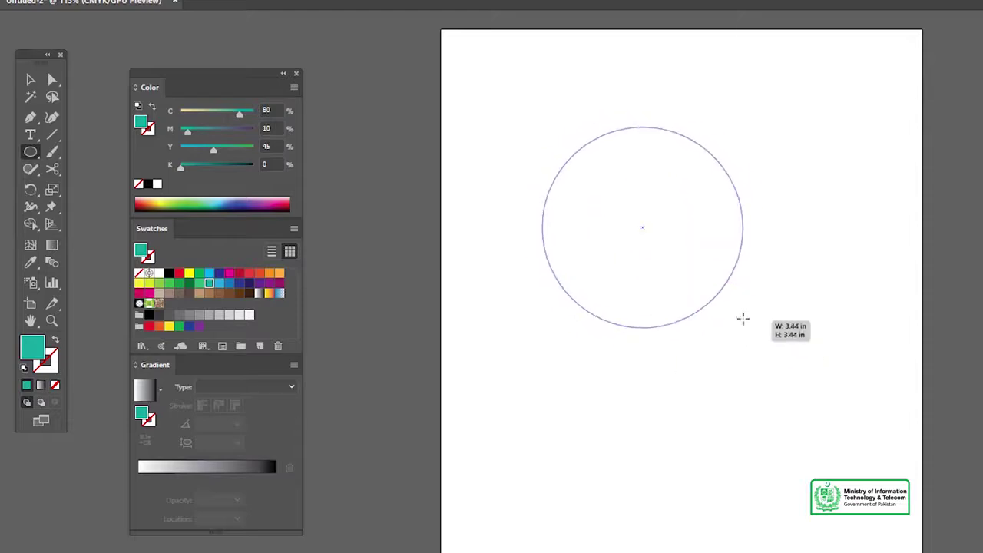
{"action": "left_click", "coordinate": [56, 341]}
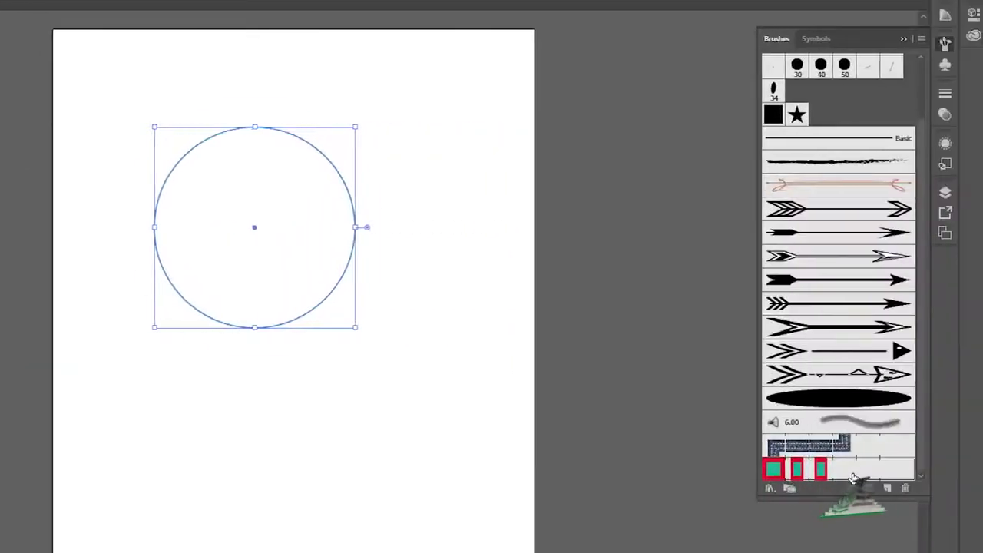
{"action": "left_click", "coordinate": [866, 470]}
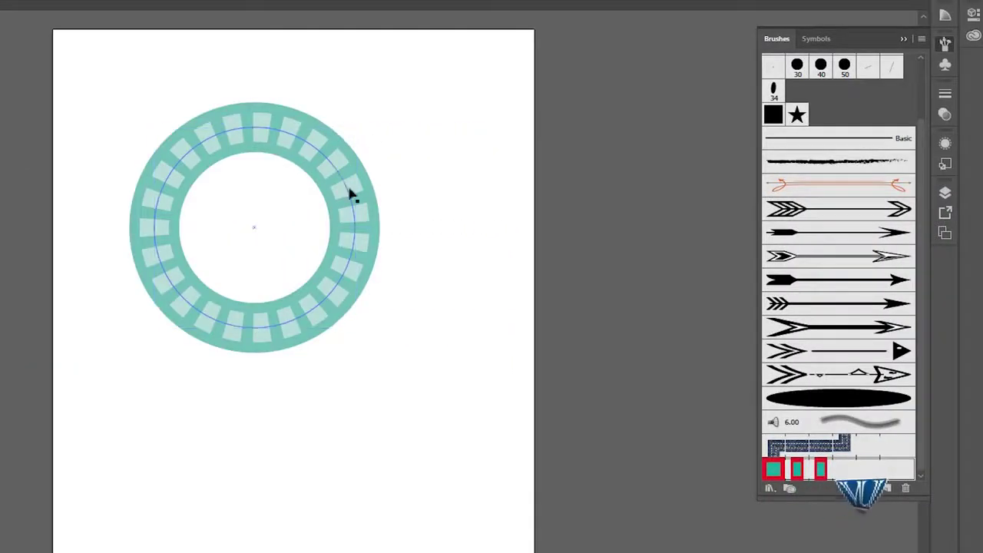
{"action": "left_click_drag", "start_coordinate": [350, 191], "coordinate": [380, 240]}
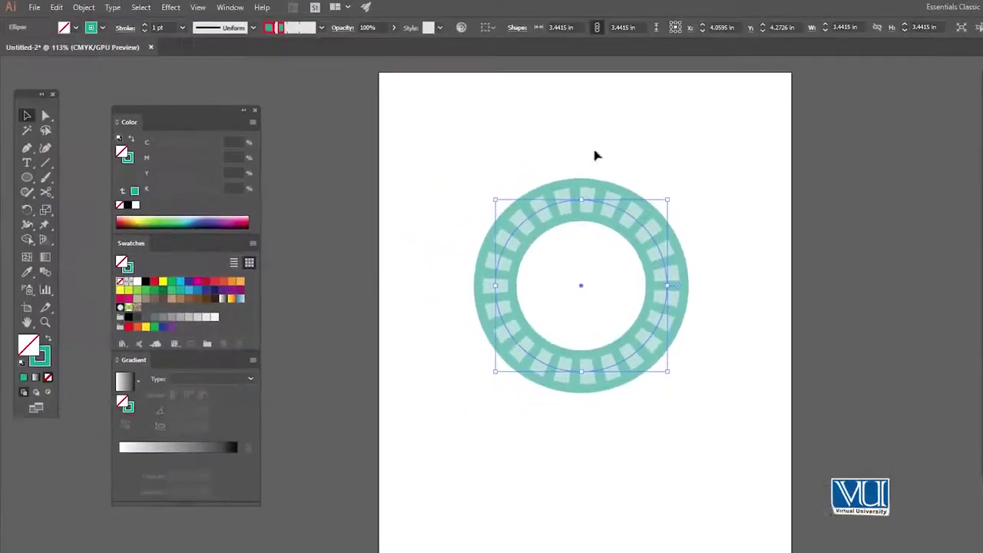
{"action": "double_click", "coordinate": [43, 354]}
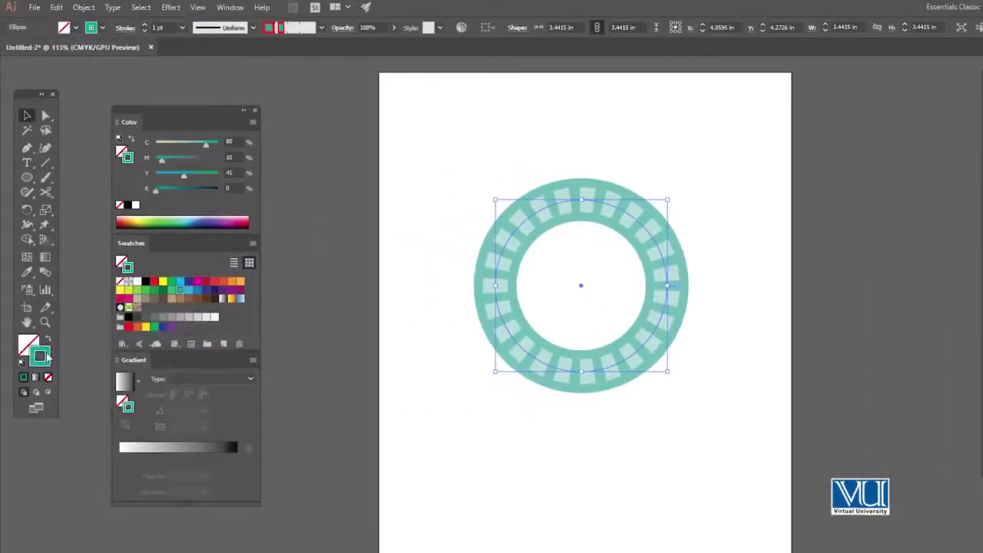
{"action": "left_click", "coordinate": [602, 256]}
{"action": "left_click", "coordinate": [717, 255]}
{"action": "left_click", "coordinate": [709, 151]}
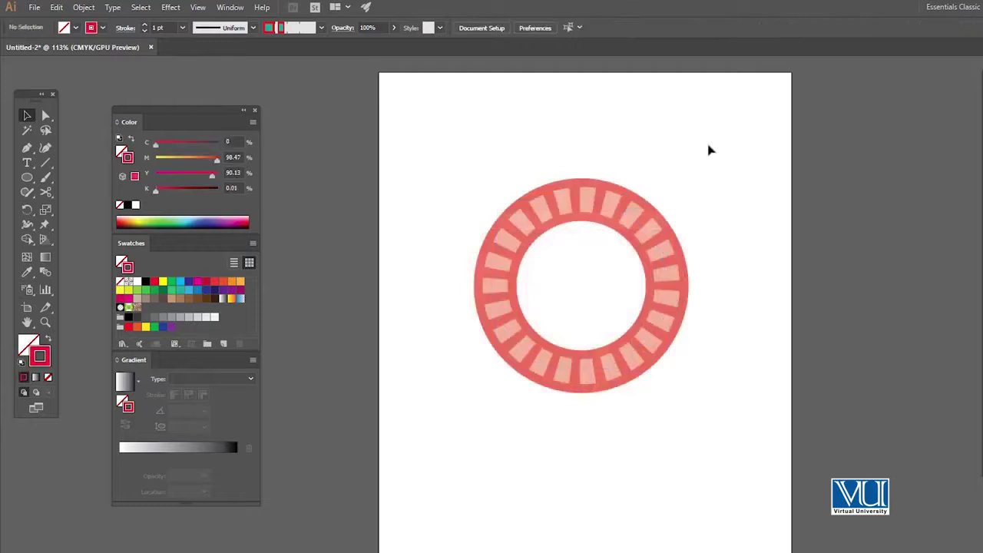